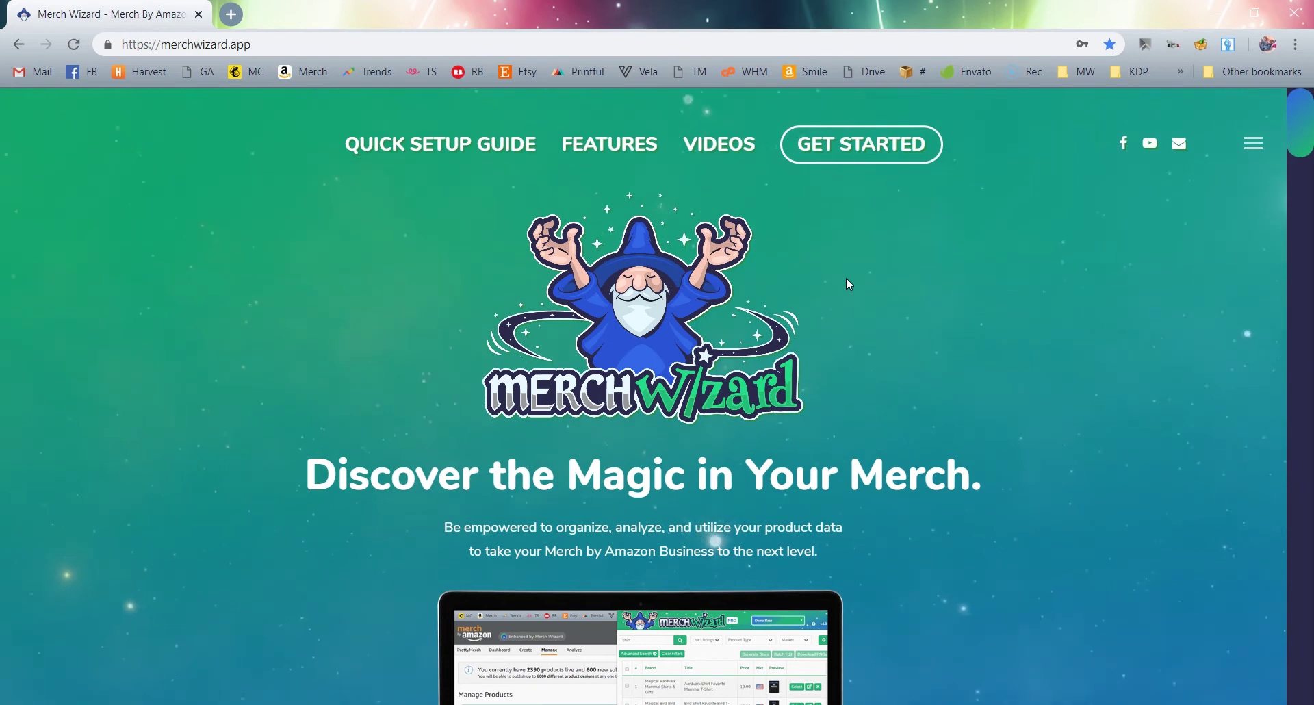
# Step: Open the Merch Wizard site menu listing Help & Support, Reviews, Pricing & Signup and KDP Wizard
pyautogui.click(865, 278)
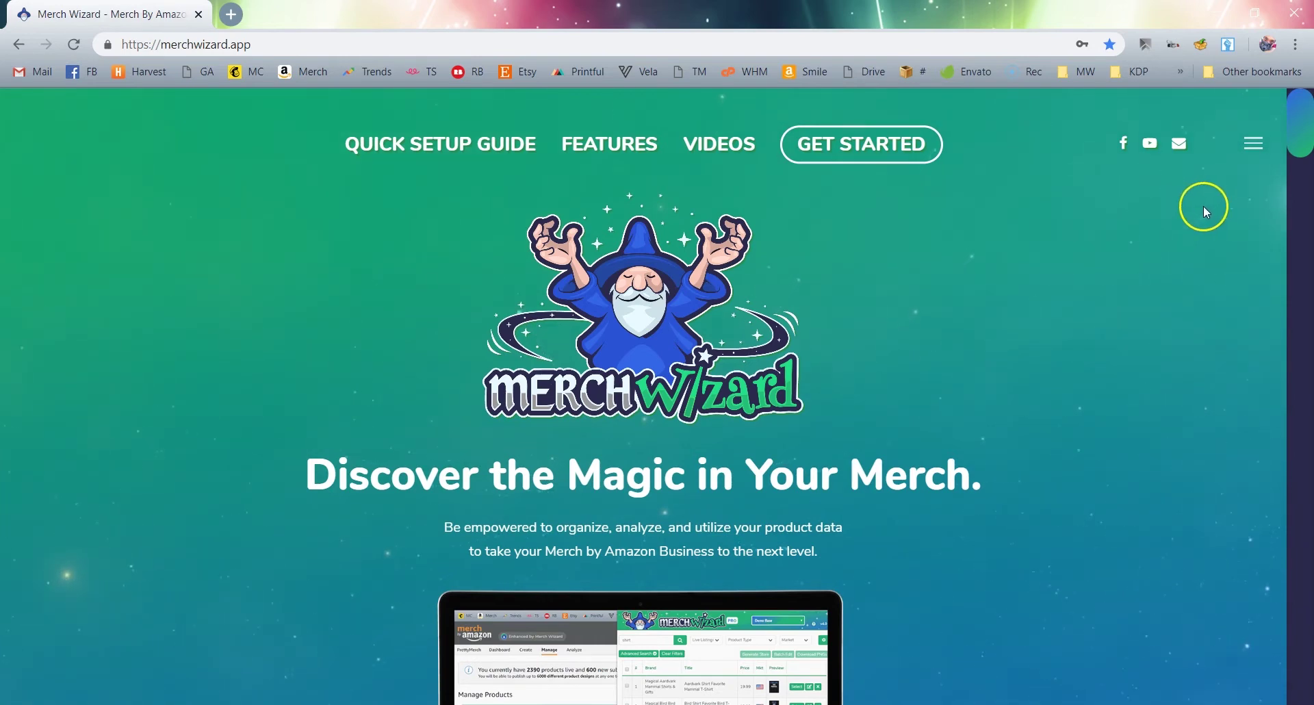
pyautogui.click(1253, 145)
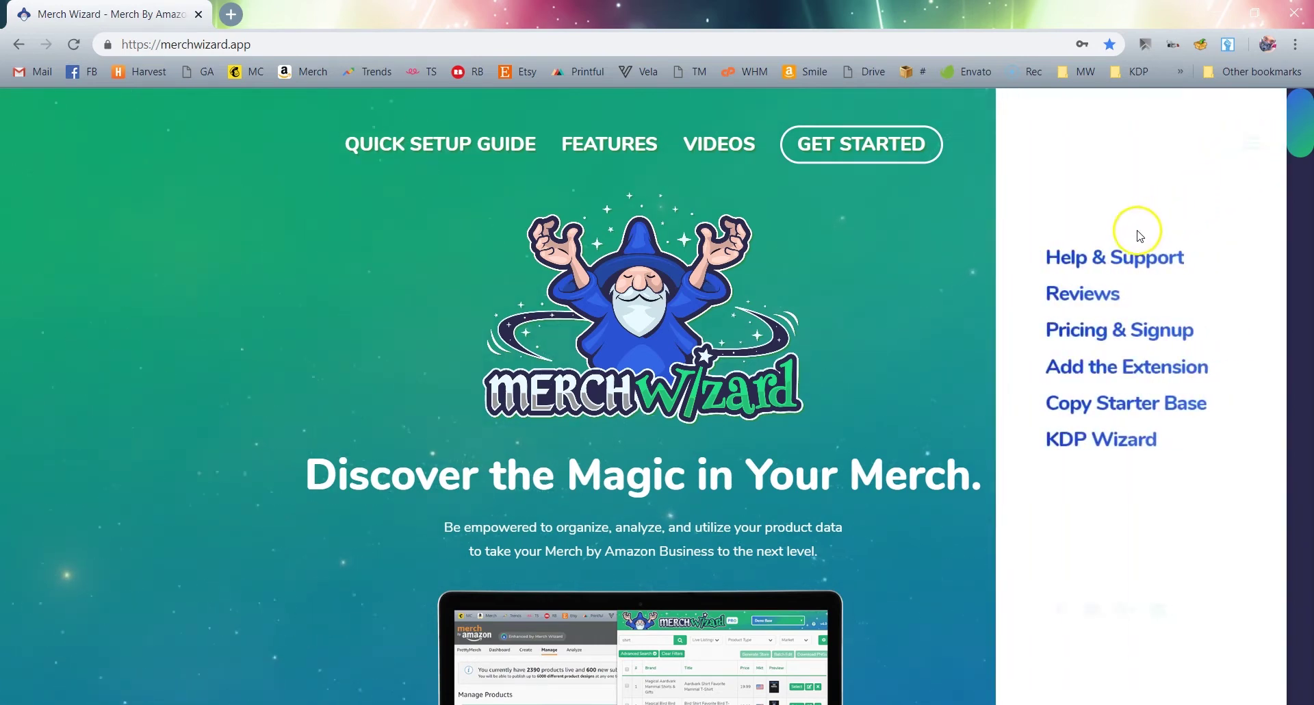
# Step: Install the Merch Wizard – Merch By Amazon Manager extension from its Chrome Web Store listing
pyautogui.click(1104, 362)
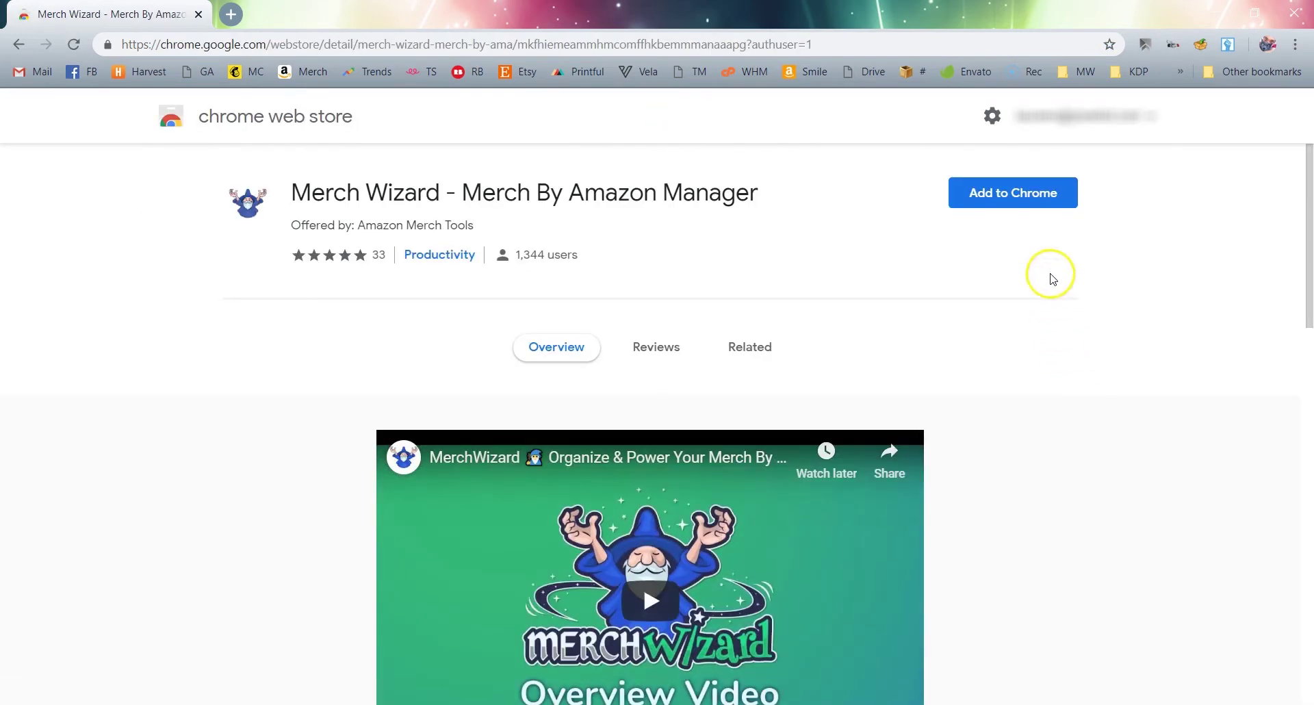
pyautogui.click(1051, 205)
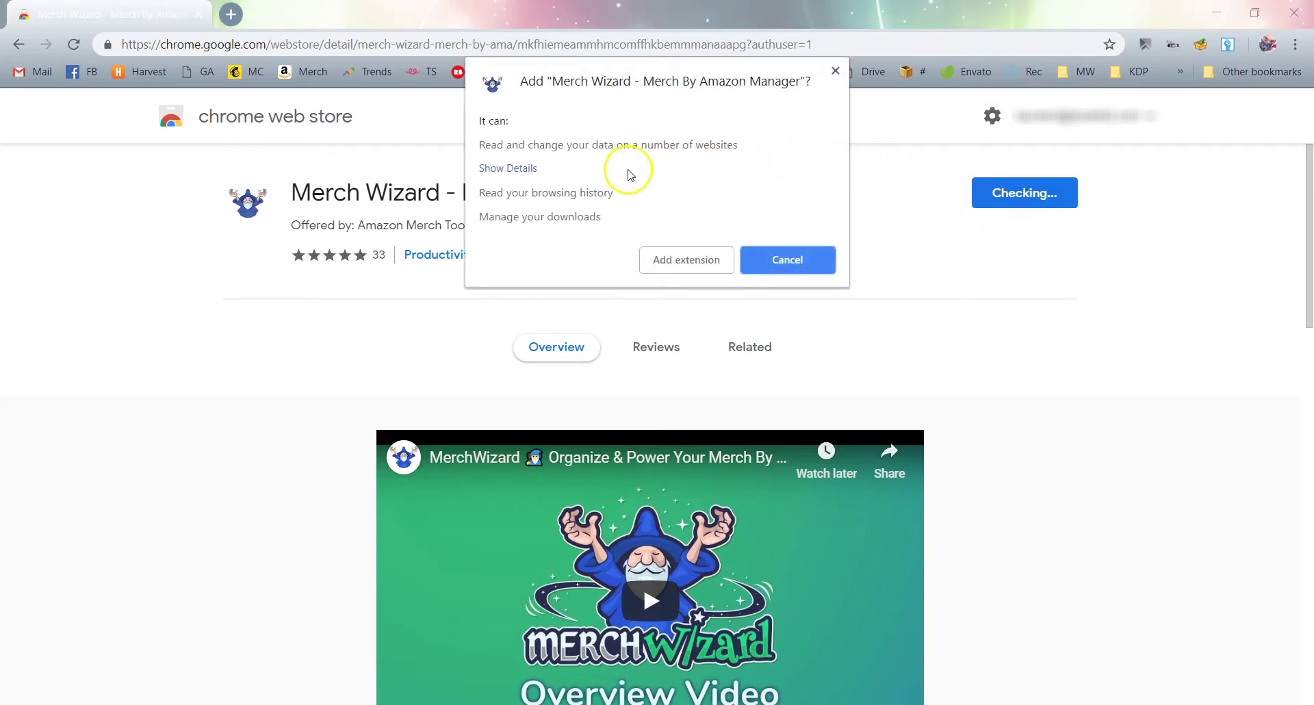
pyautogui.click(672, 266)
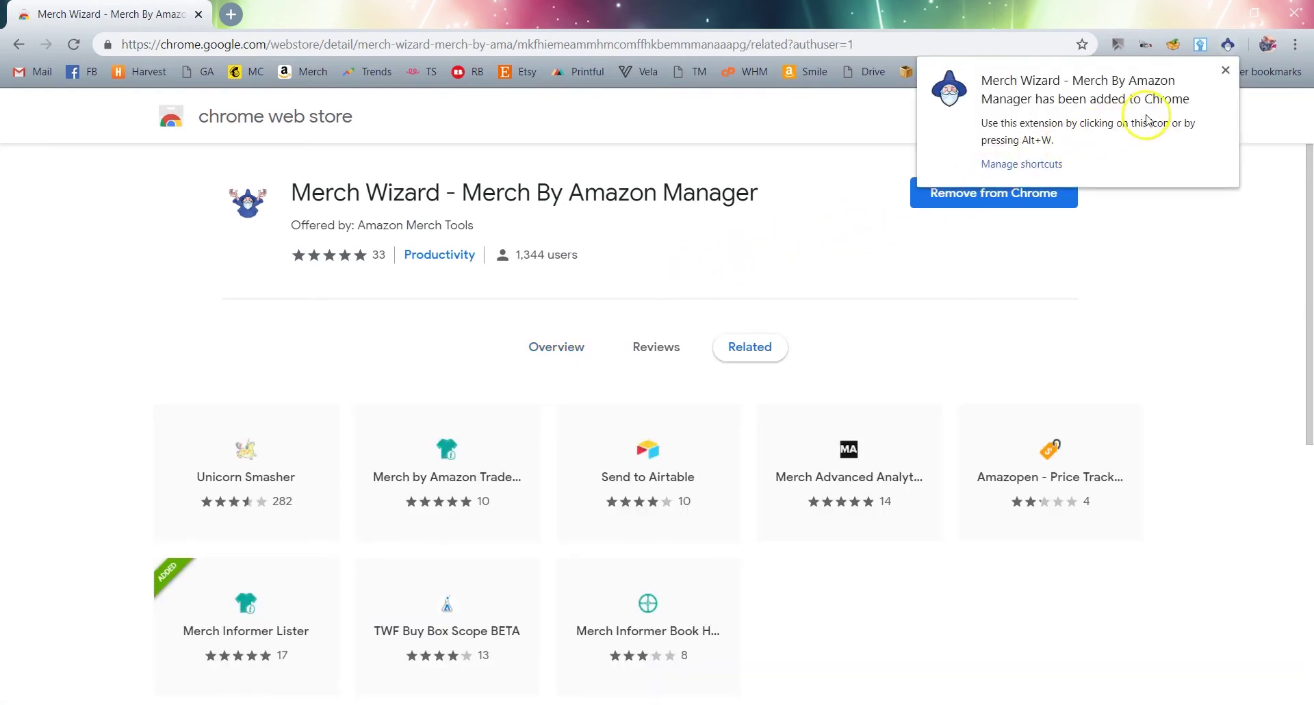
pyautogui.click(1225, 70)
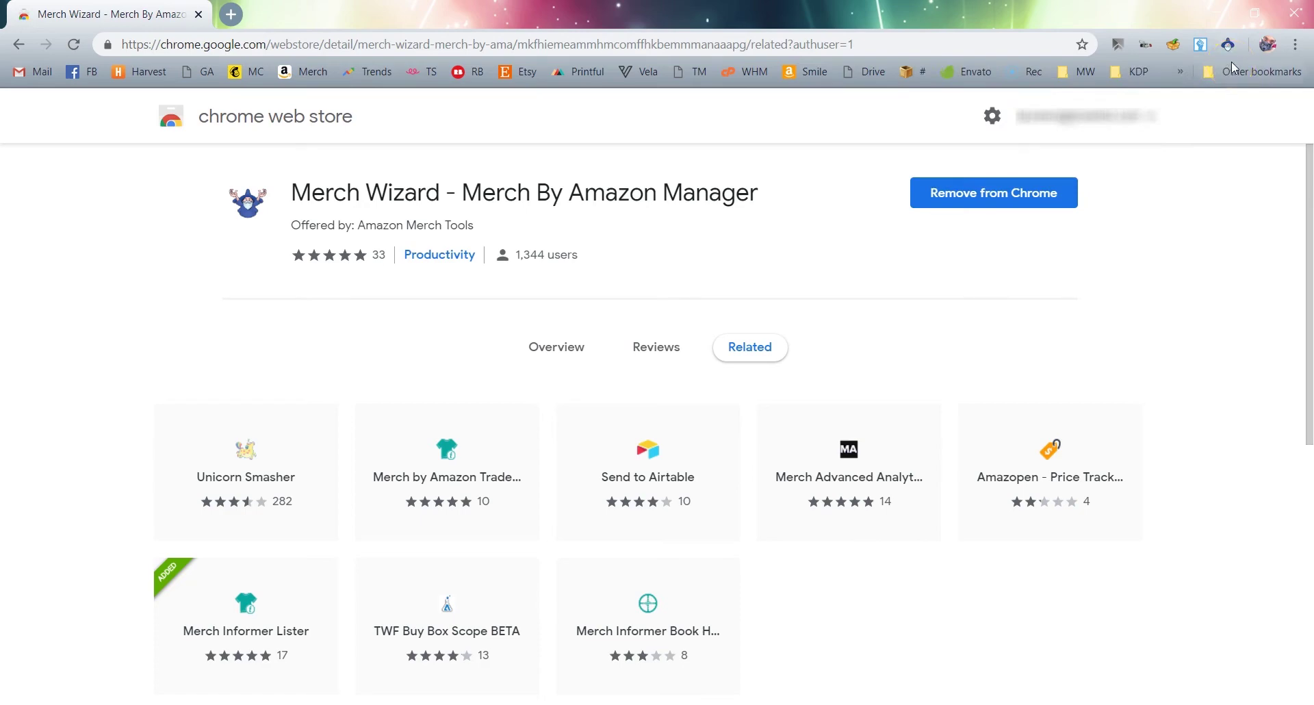
# Step: Go from the extension's licence-required notice to Merch Wizard's Gumroad licence page
pyautogui.click(1229, 46)
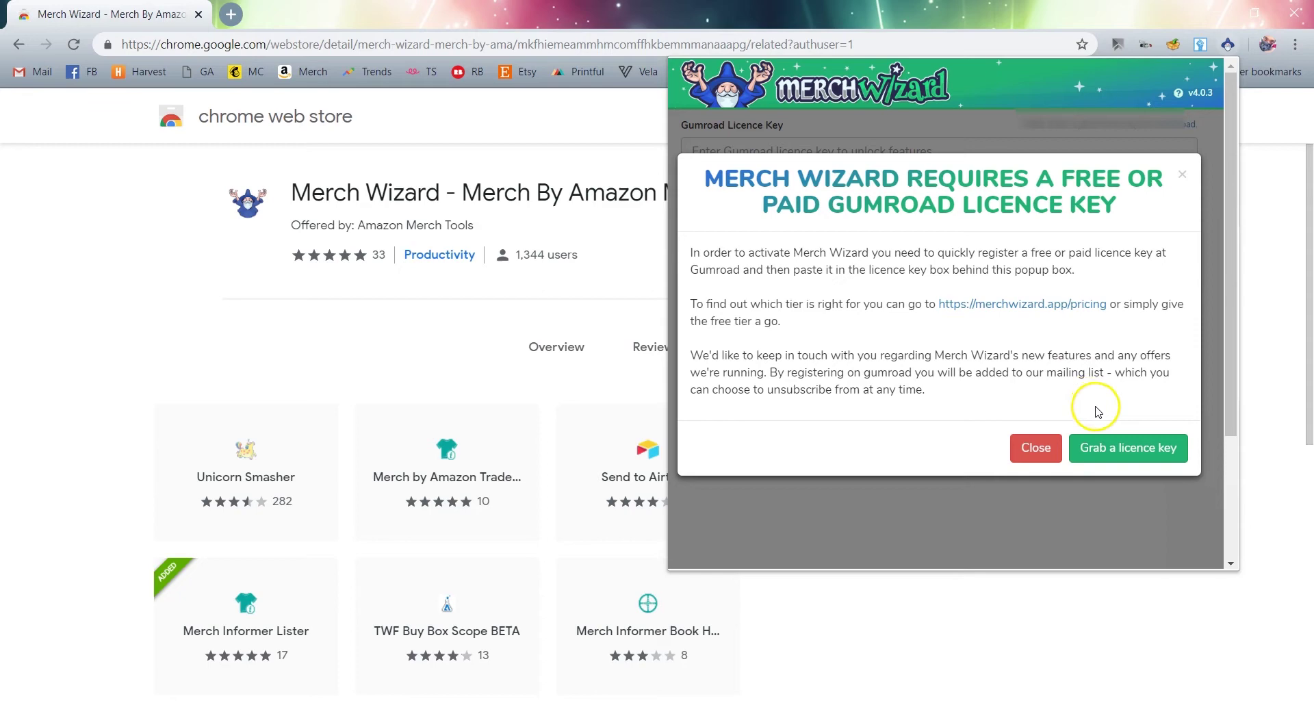
pyautogui.click(1108, 449)
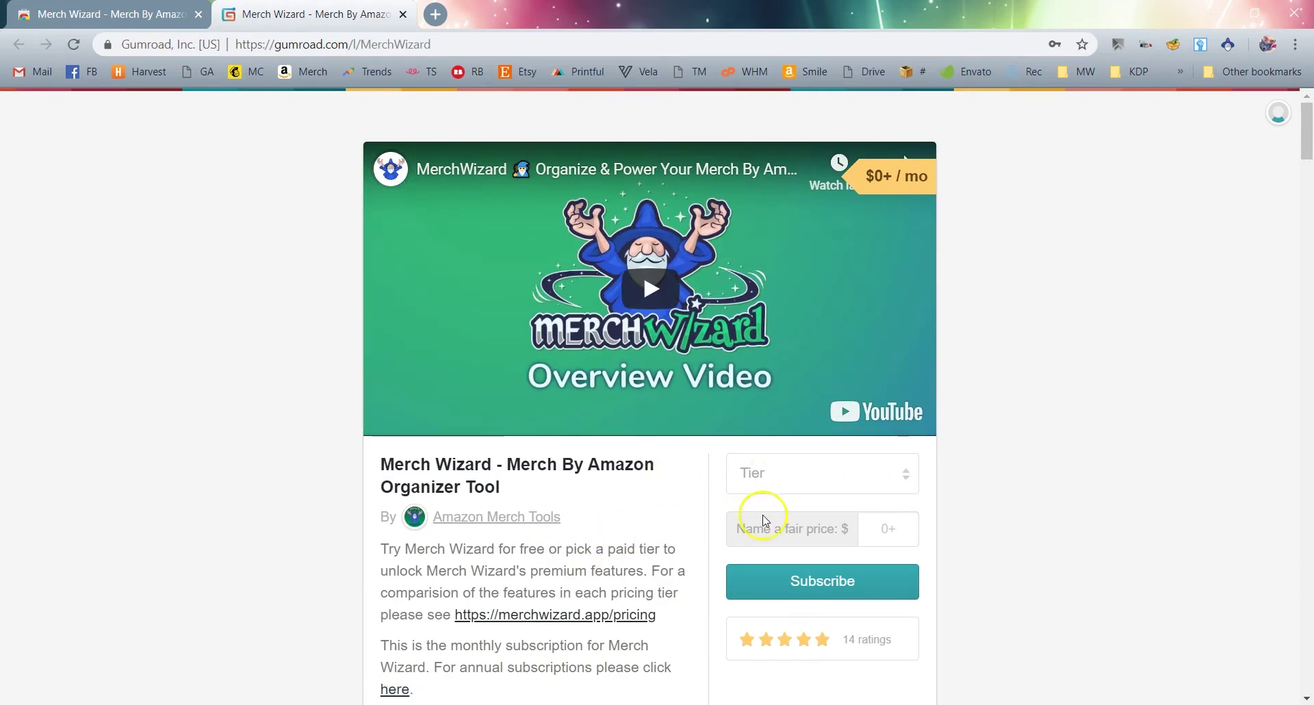
# Step: Choose the Free tier on Merch Wizard's Gumroad subscription page
pyautogui.click(798, 487)
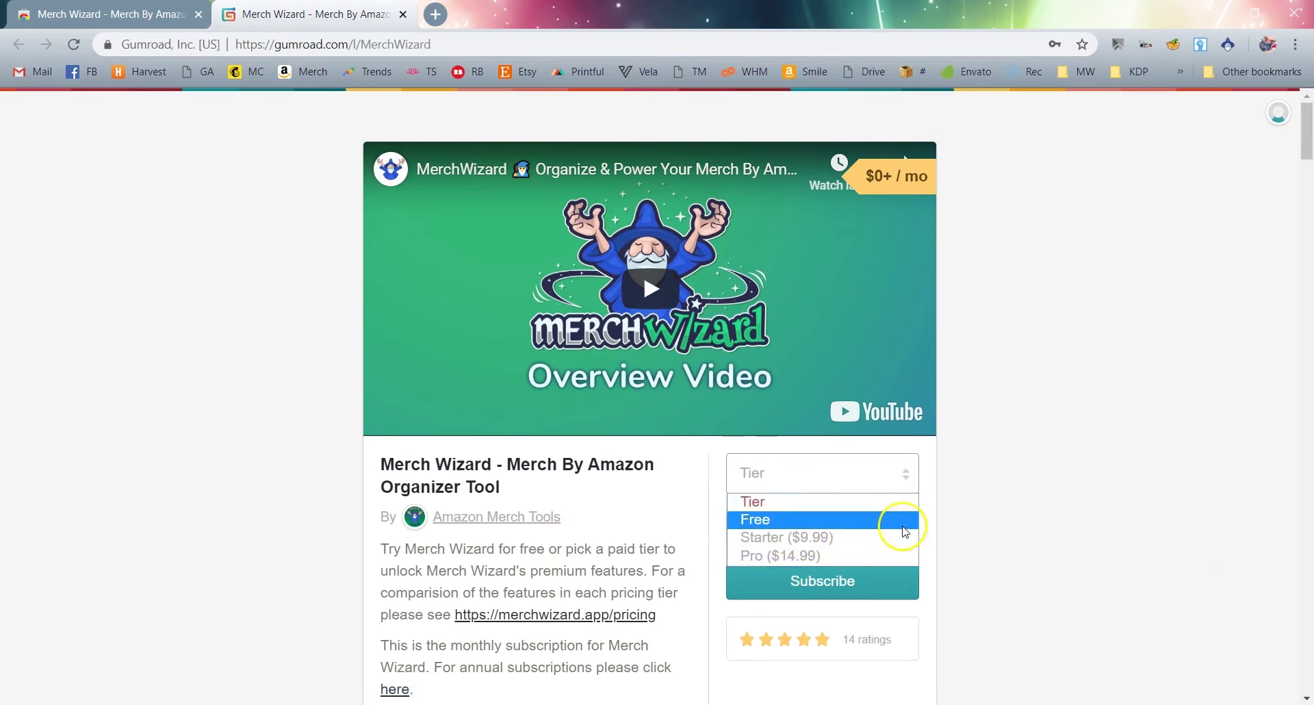
pyautogui.click(1016, 483)
pyautogui.scroll(-4, 589, 499)
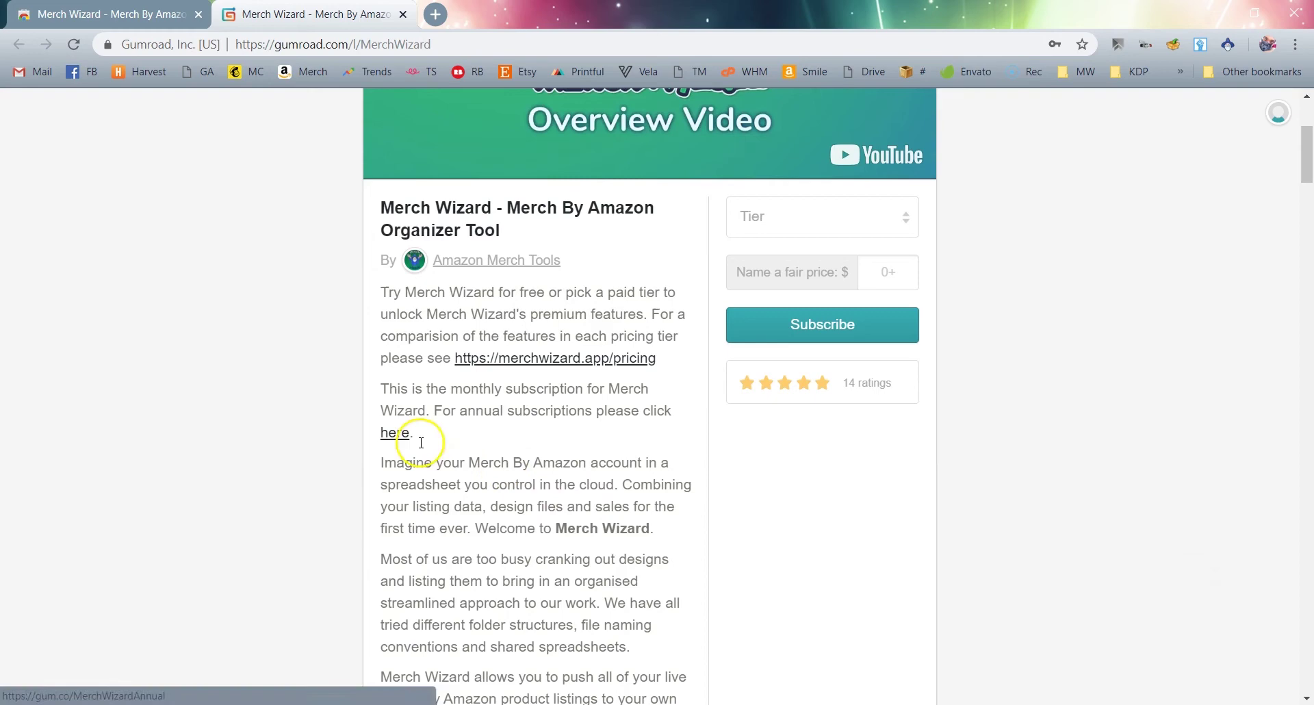
pyautogui.scroll(-6, 640, 457)
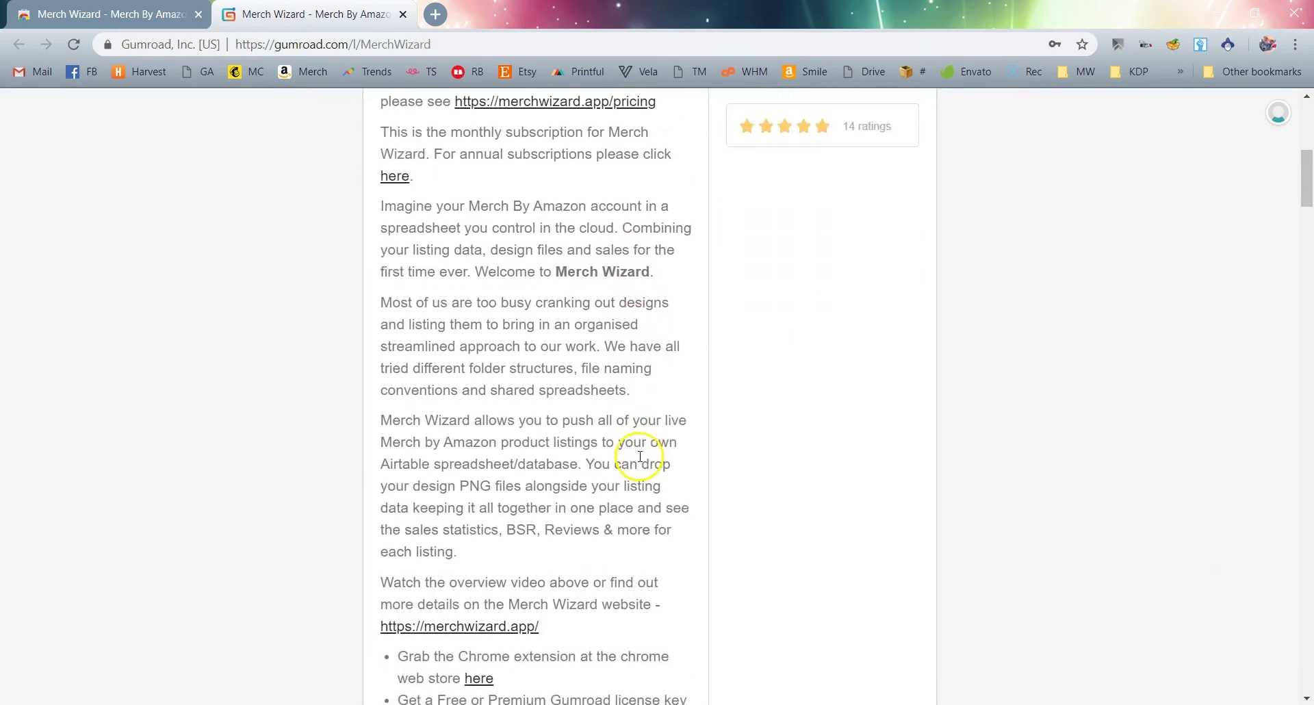
pyautogui.scroll(10, 640, 464)
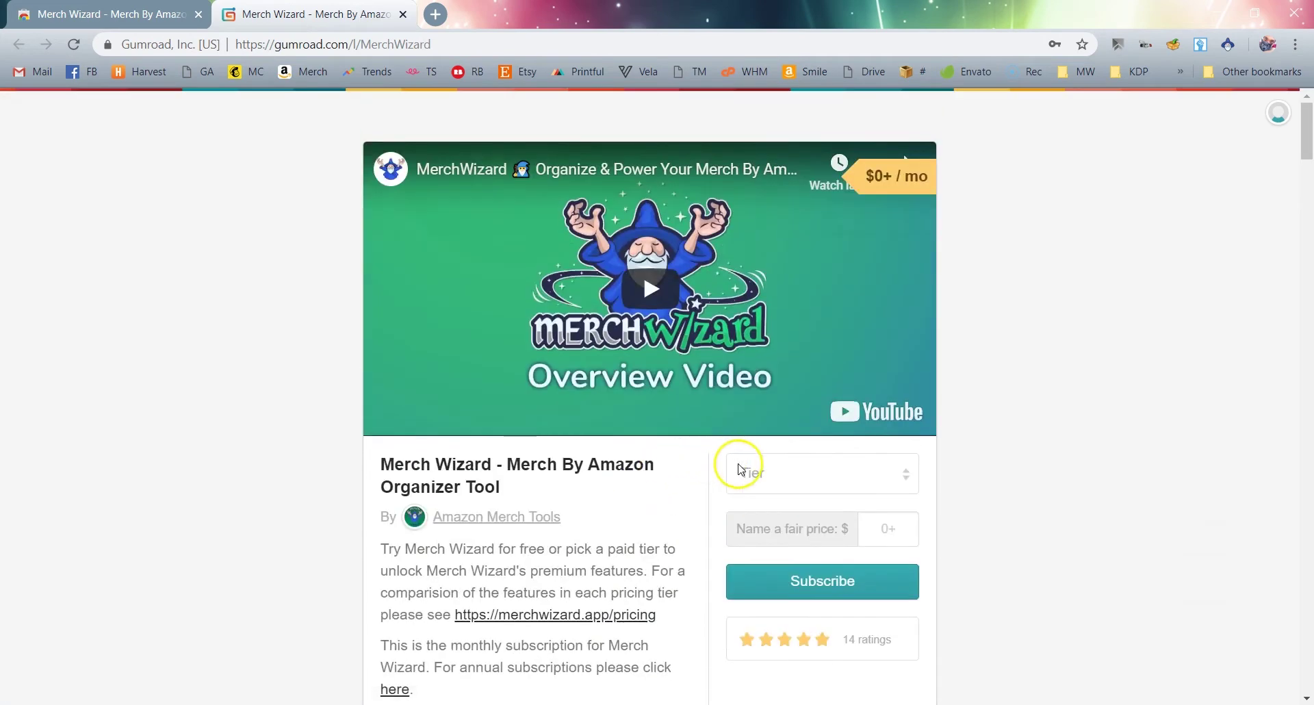
pyautogui.click(758, 473)
pyautogui.click(758, 519)
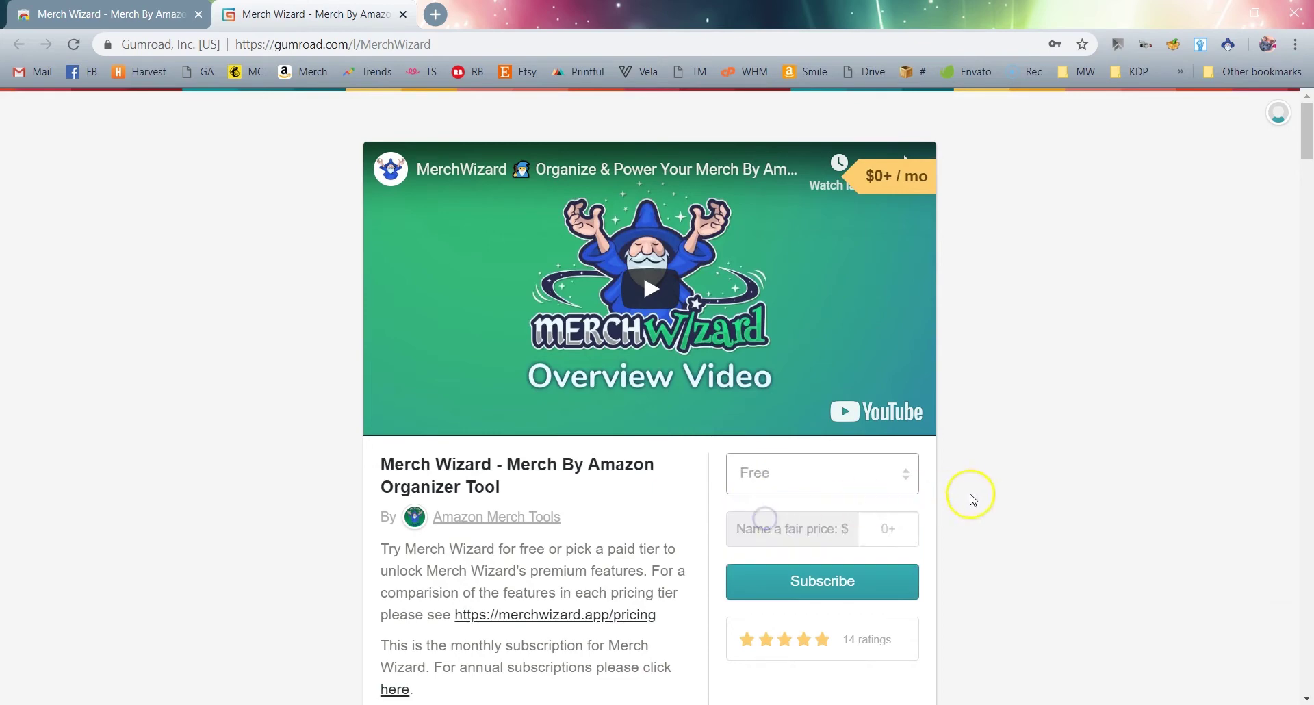
pyautogui.scroll(-1, 974, 494)
# Step: Subscribe to the Free tier at $0 / mo by creating an account with email and password
pyautogui.click(886, 433)
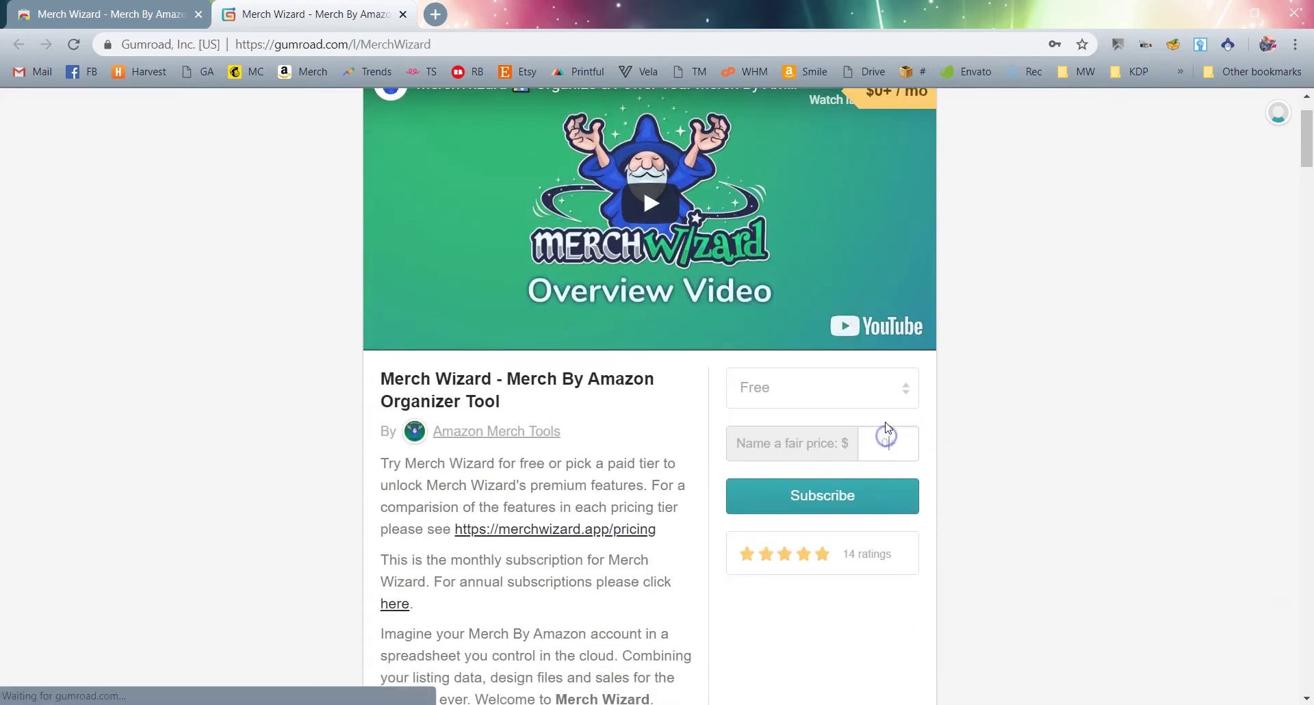
pyautogui.click(899, 506)
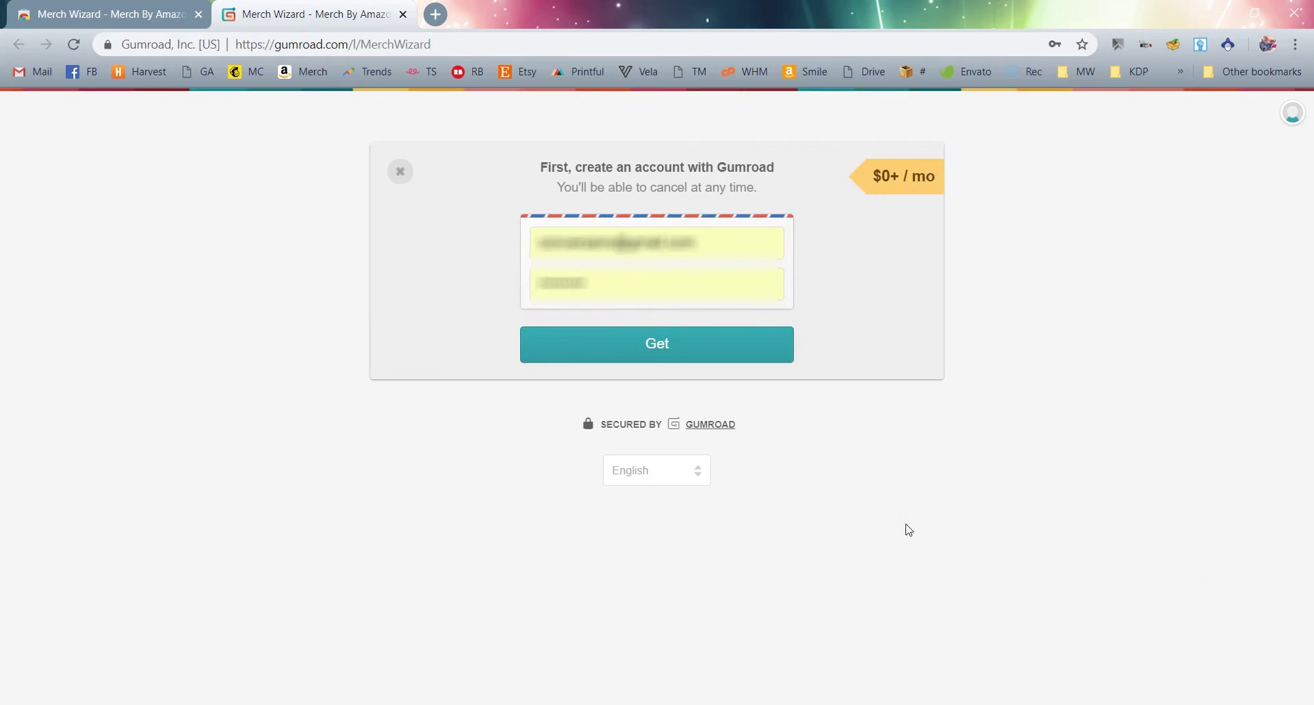
pyautogui.click(898, 528)
pyautogui.click(764, 349)
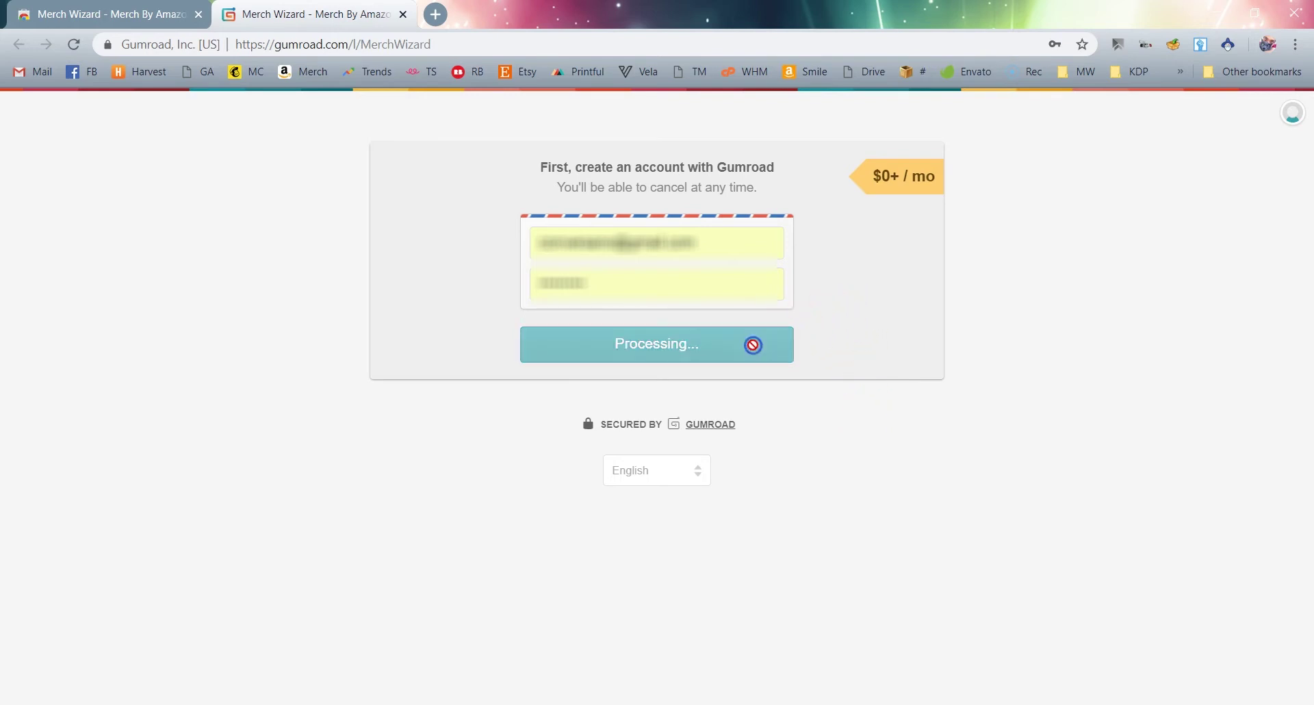
# Step: Select and copy the licence key shown on the Gumroad receipt
pyautogui.click(549, 401)
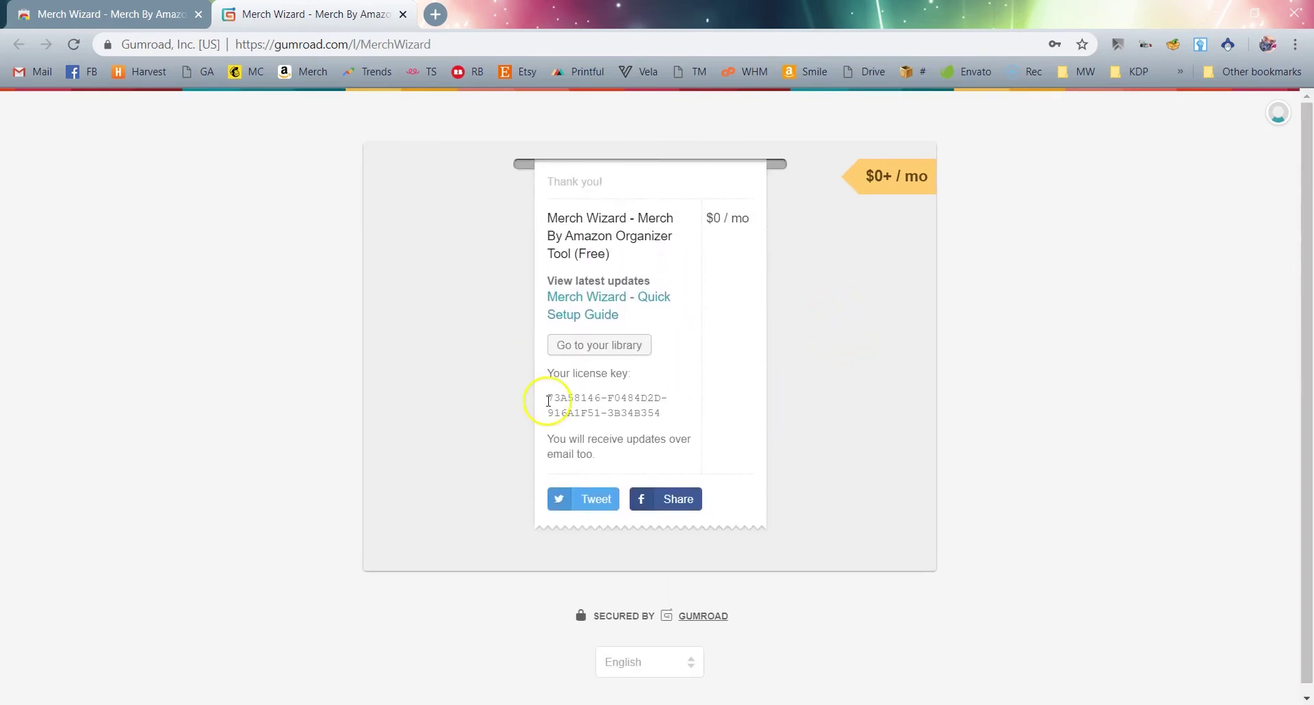
pyautogui.click(528, 432)
pyautogui.moveTo(547, 400); pyautogui.dragTo(673, 413)
pyautogui.rightClick(673, 414)
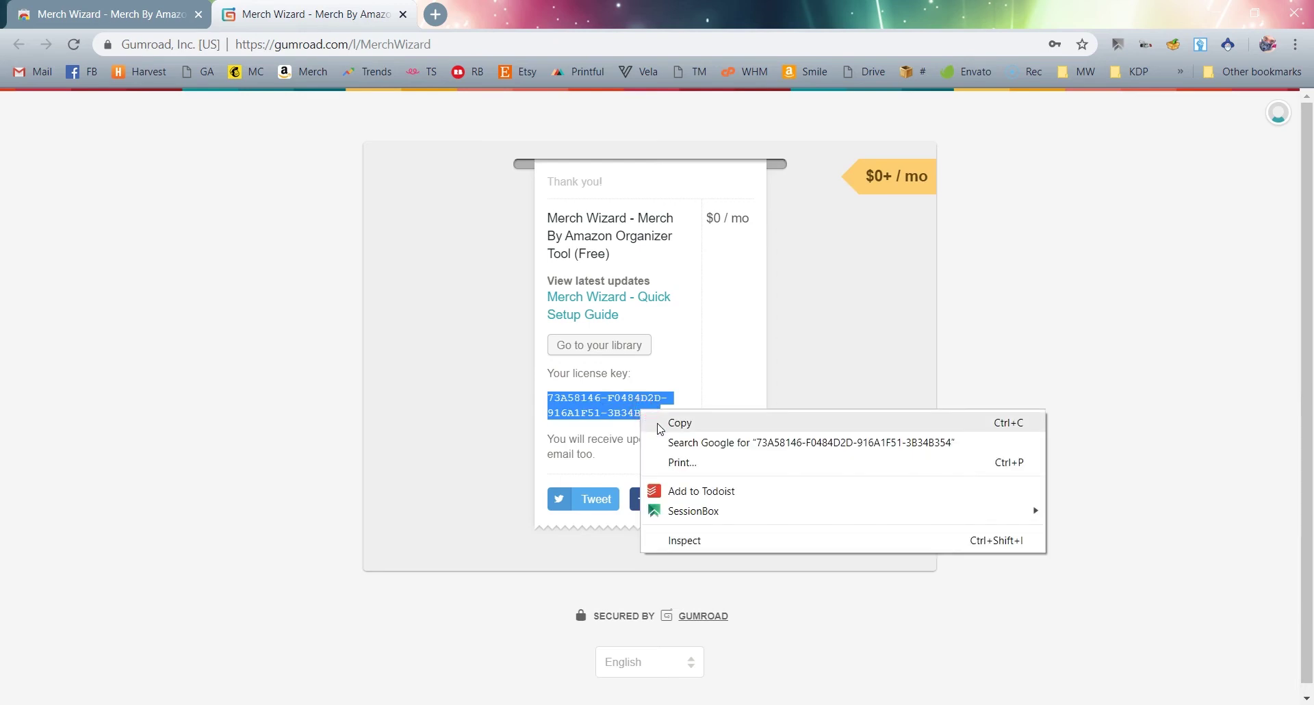
pyautogui.click(679, 419)
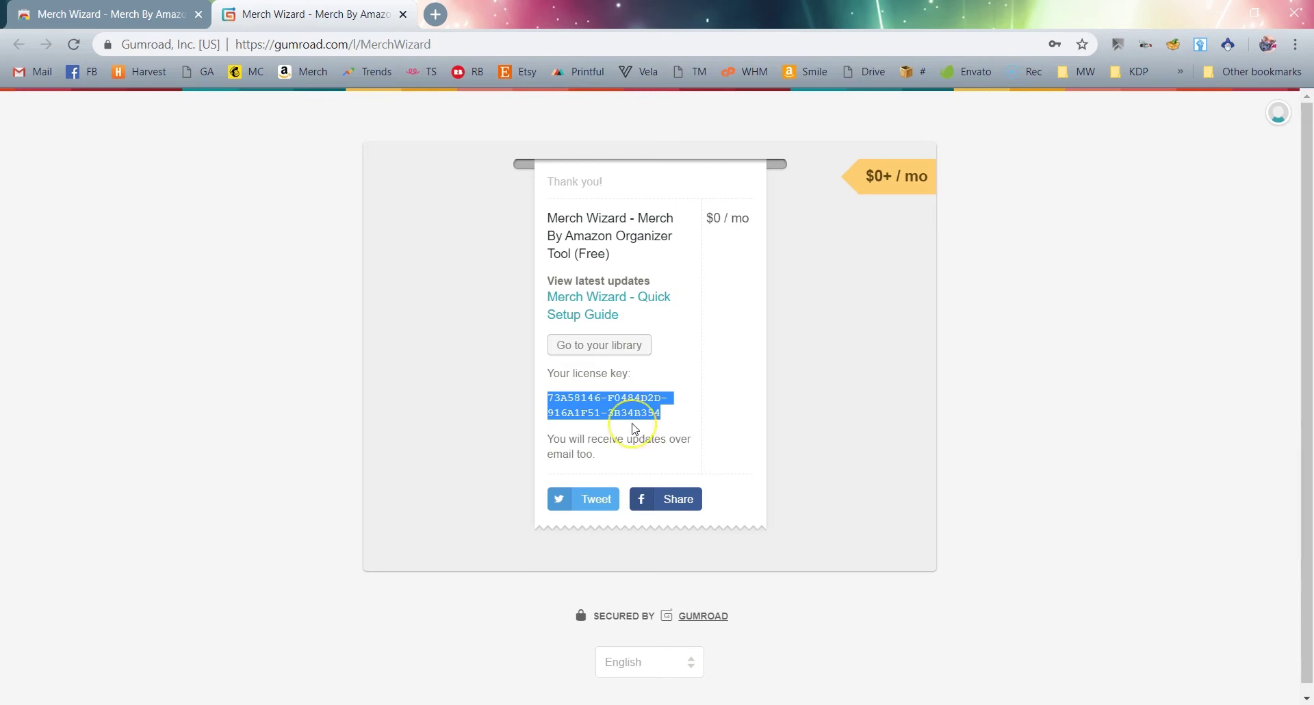
pyautogui.rightClick(748, 409)
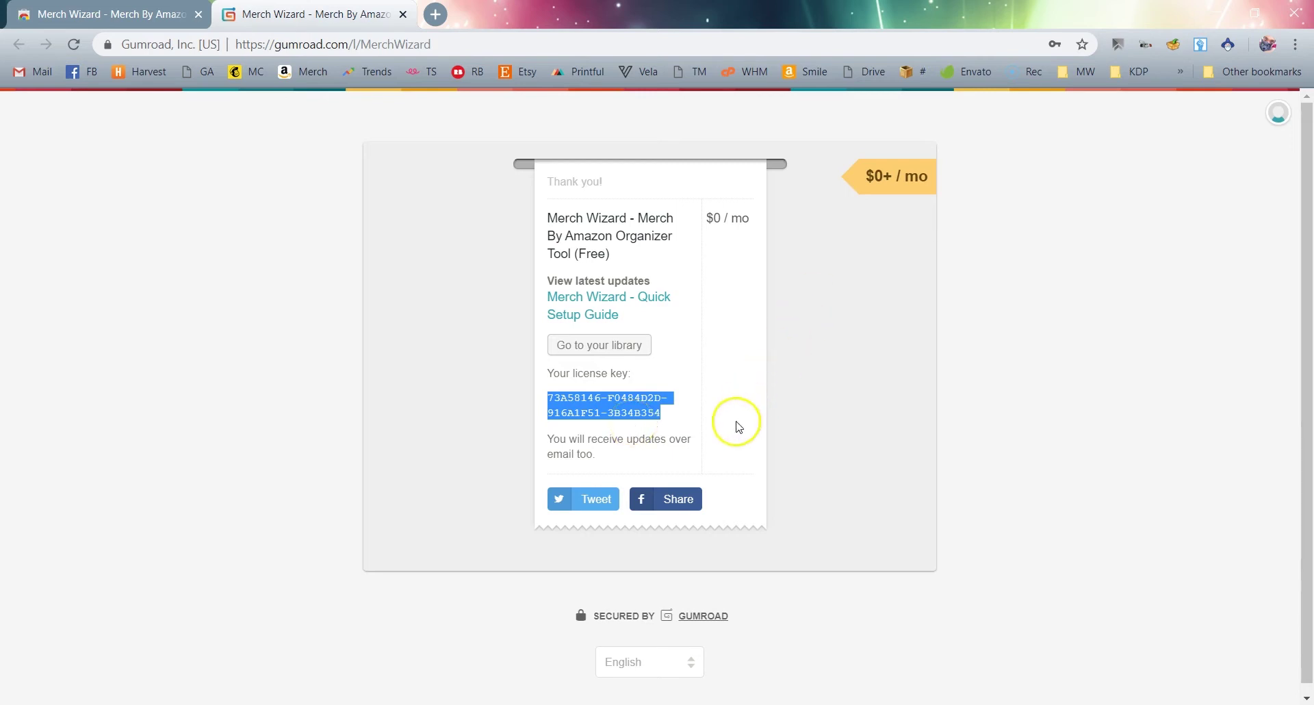
# Step: Paste the Gumroad licence key into Merch Wizard and save it, revealing the Airtable setup guide
pyautogui.click(1228, 46)
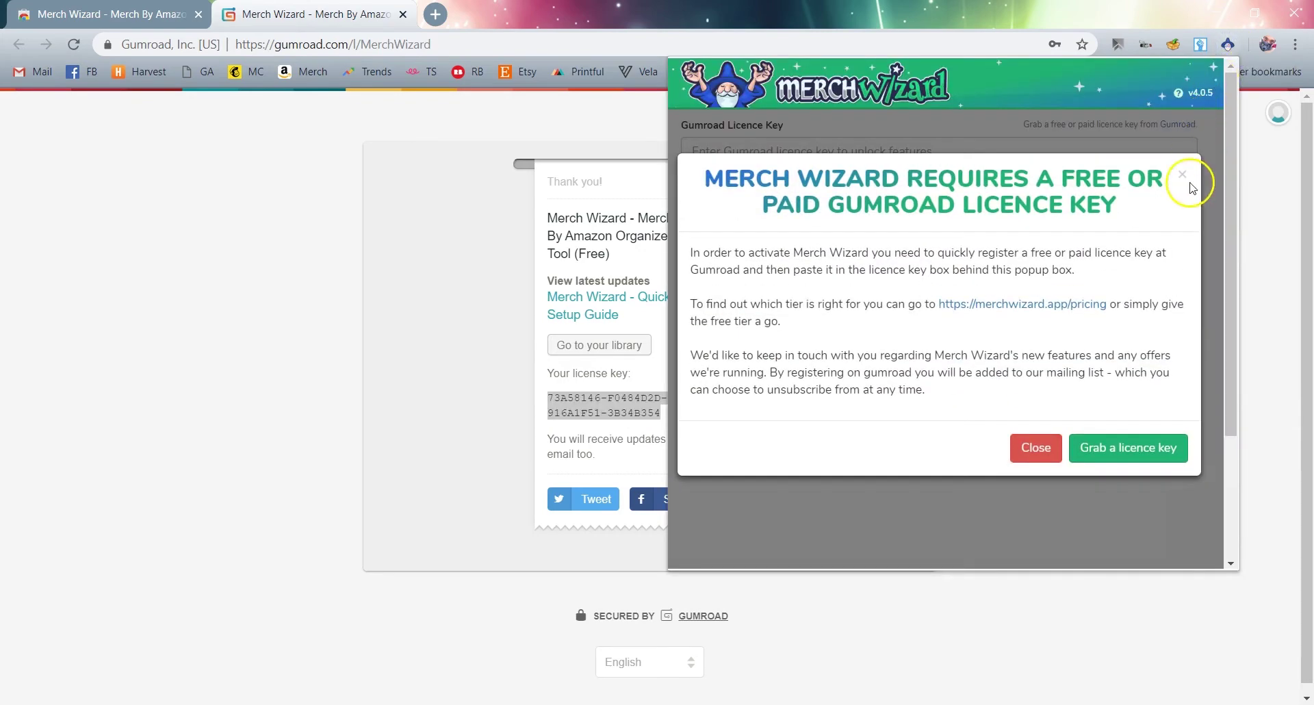
pyautogui.click(1036, 449)
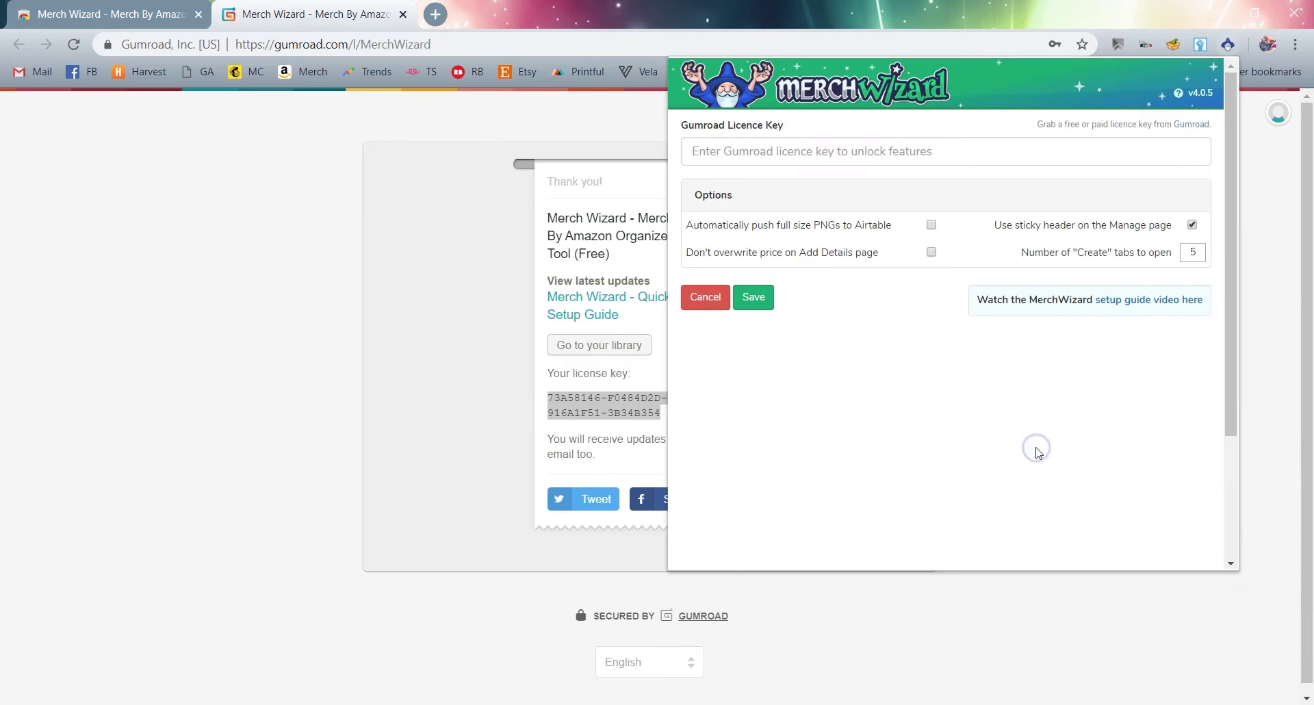
pyautogui.rightClick(950, 149)
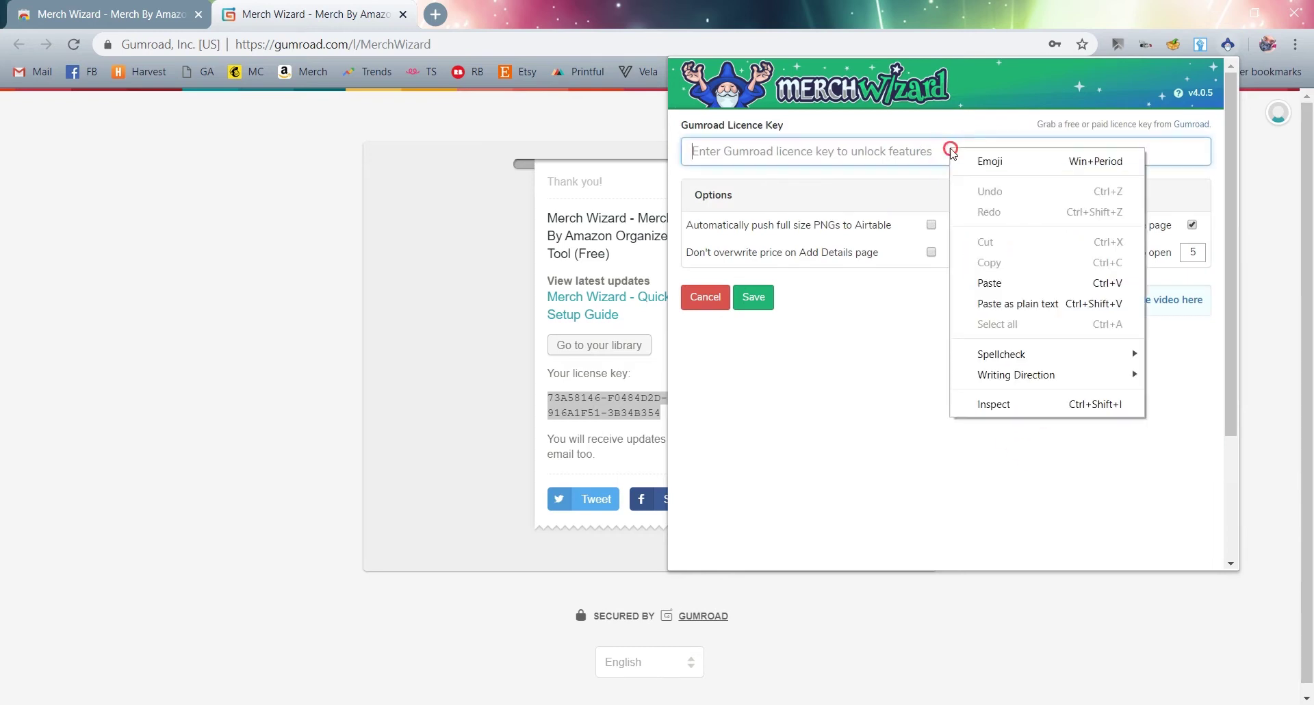
pyautogui.click(1005, 282)
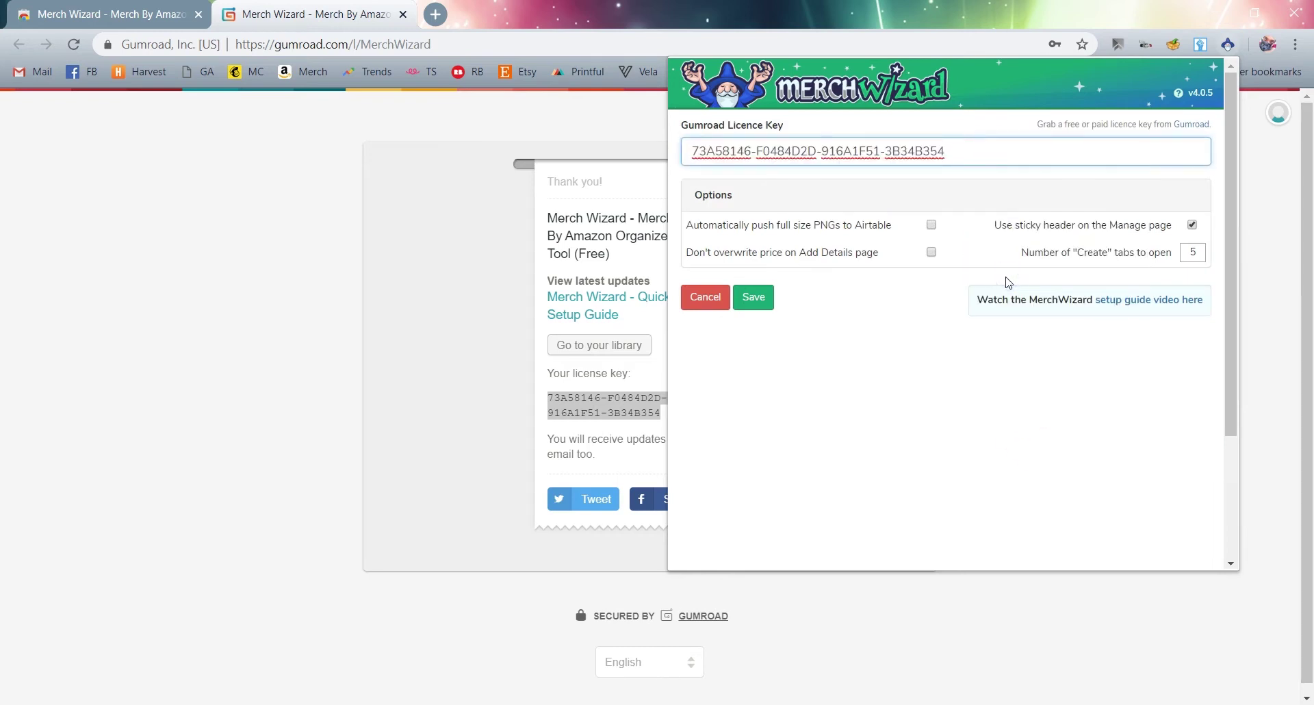
pyautogui.click(751, 299)
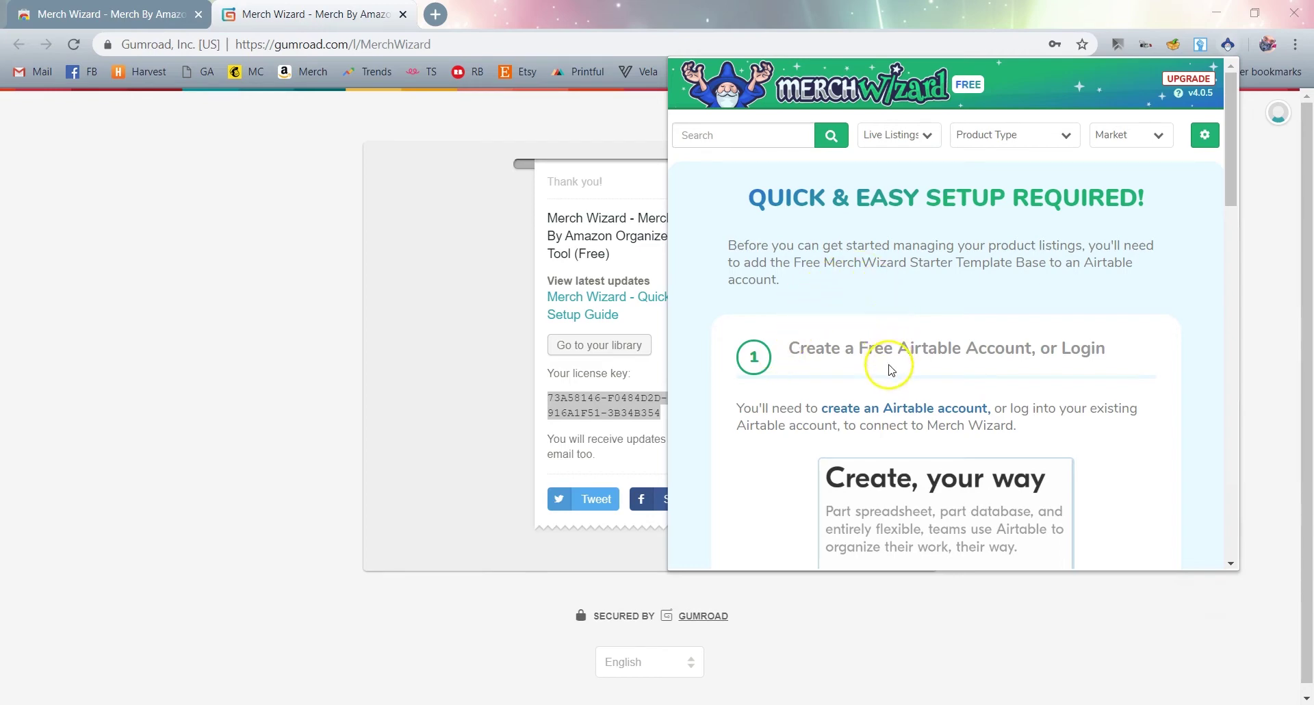
pyautogui.scroll(-3, 891, 369)
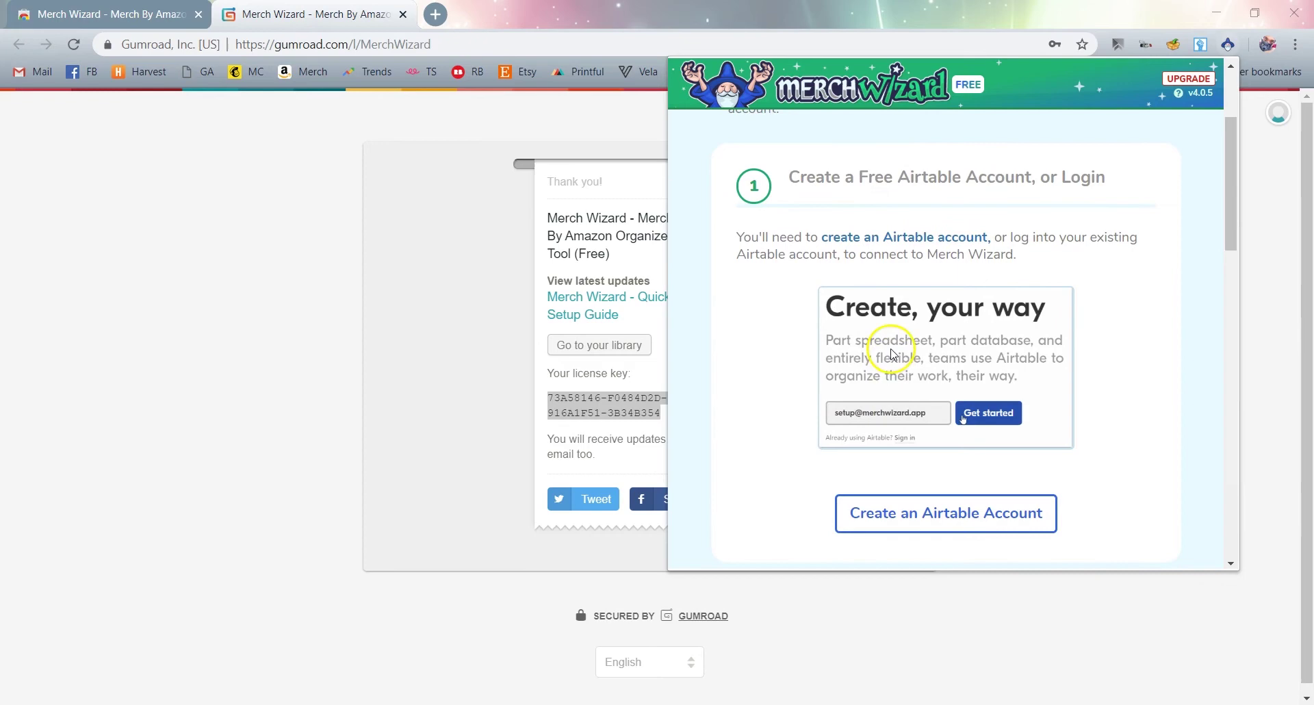
# Step: Create an Airtable account with the user's first name, last name, Gmail address and a password
pyautogui.click(894, 237)
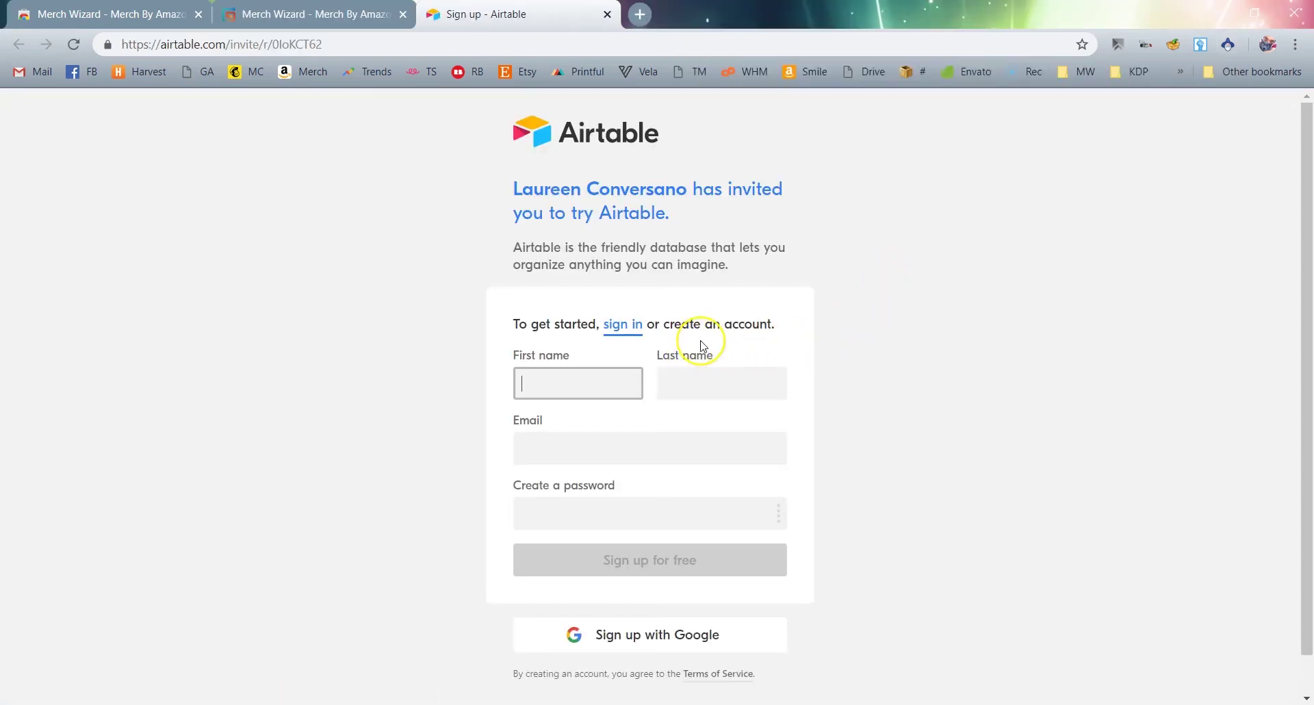
pyautogui.write('L')
pyautogui.press('Tab')
pyautogui.write('C')
pyautogui.press('Tab')
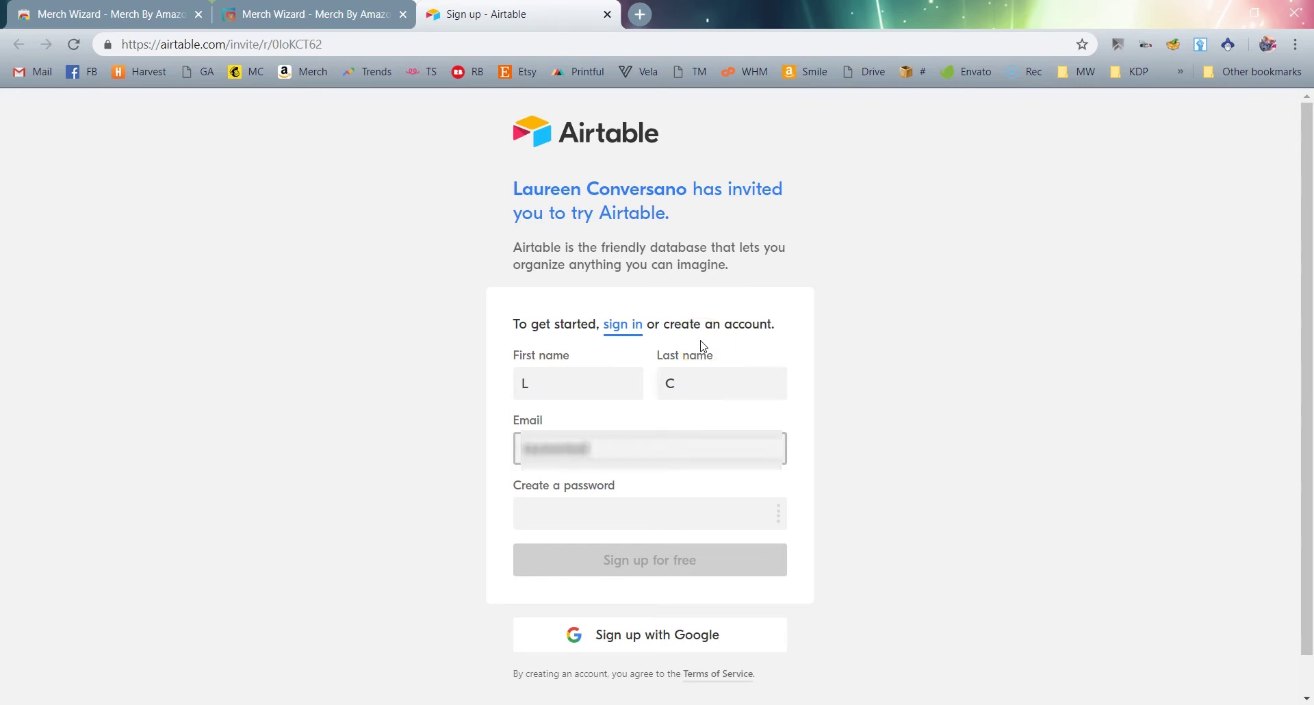
pyautogui.write('@gmail.com')
pyautogui.press('Tab')
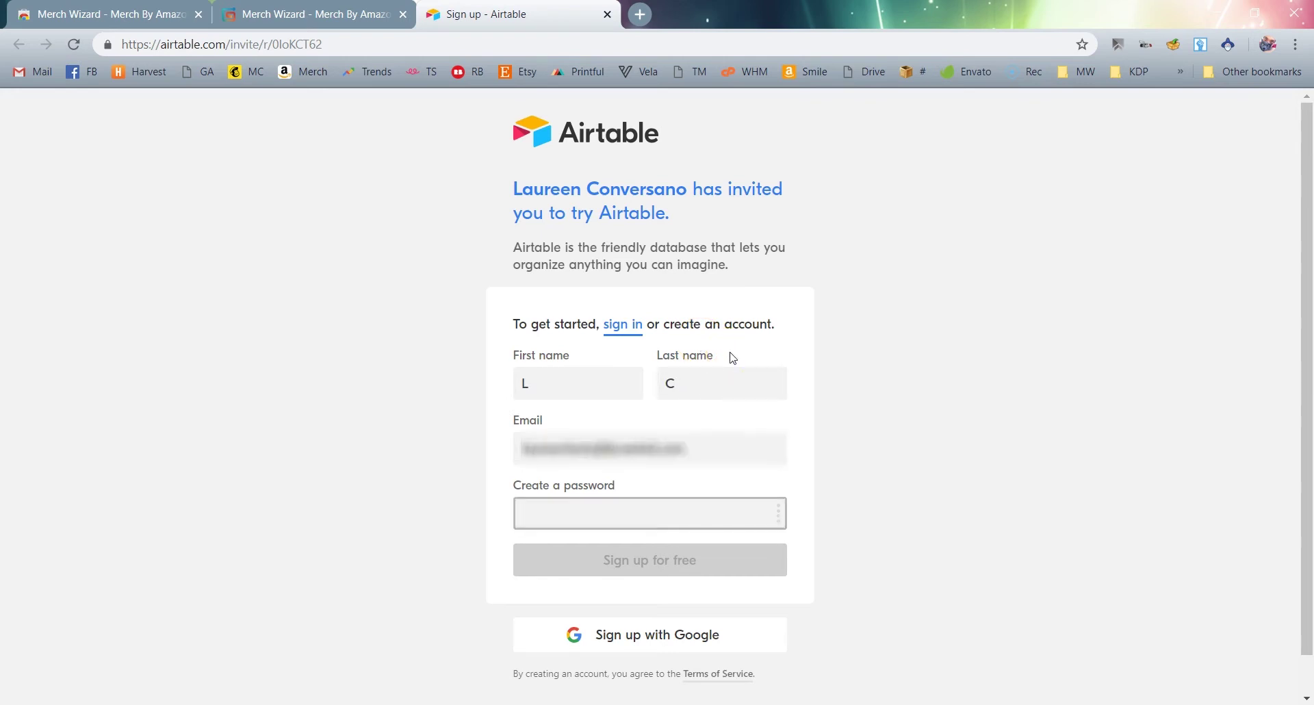
pyautogui.write('•••••••••')
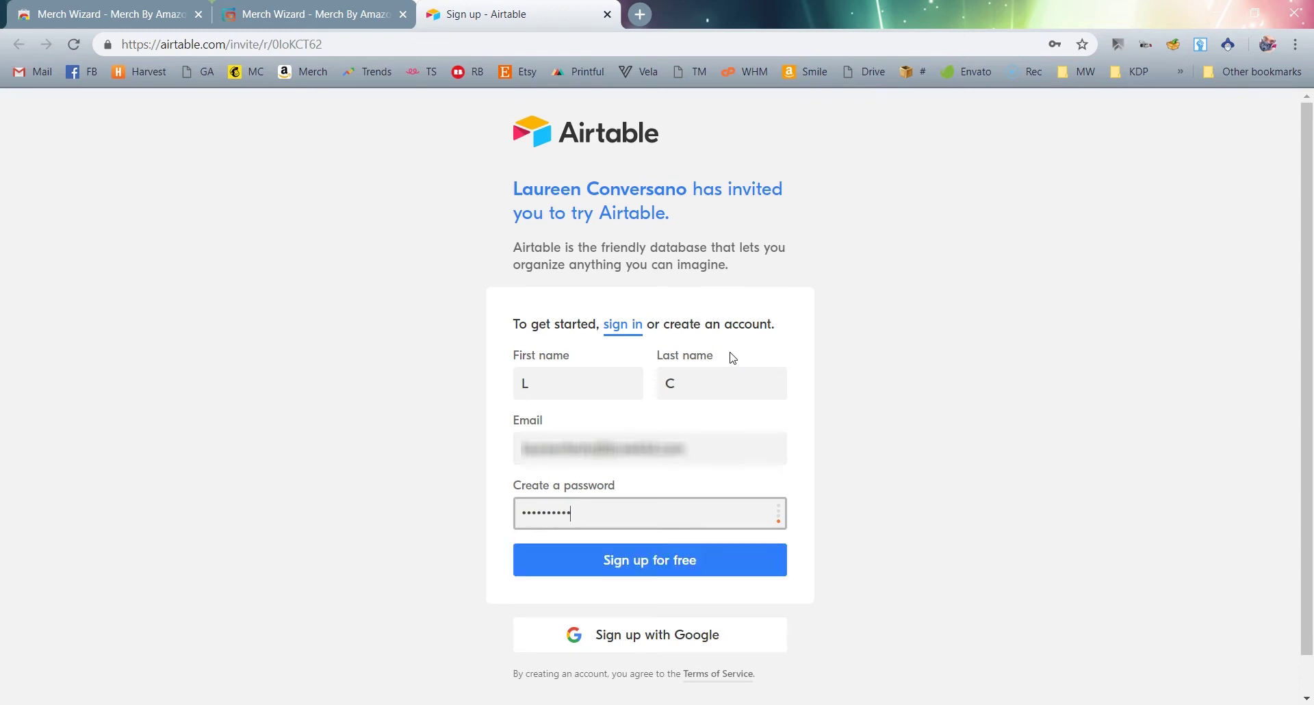
pyautogui.click(684, 560)
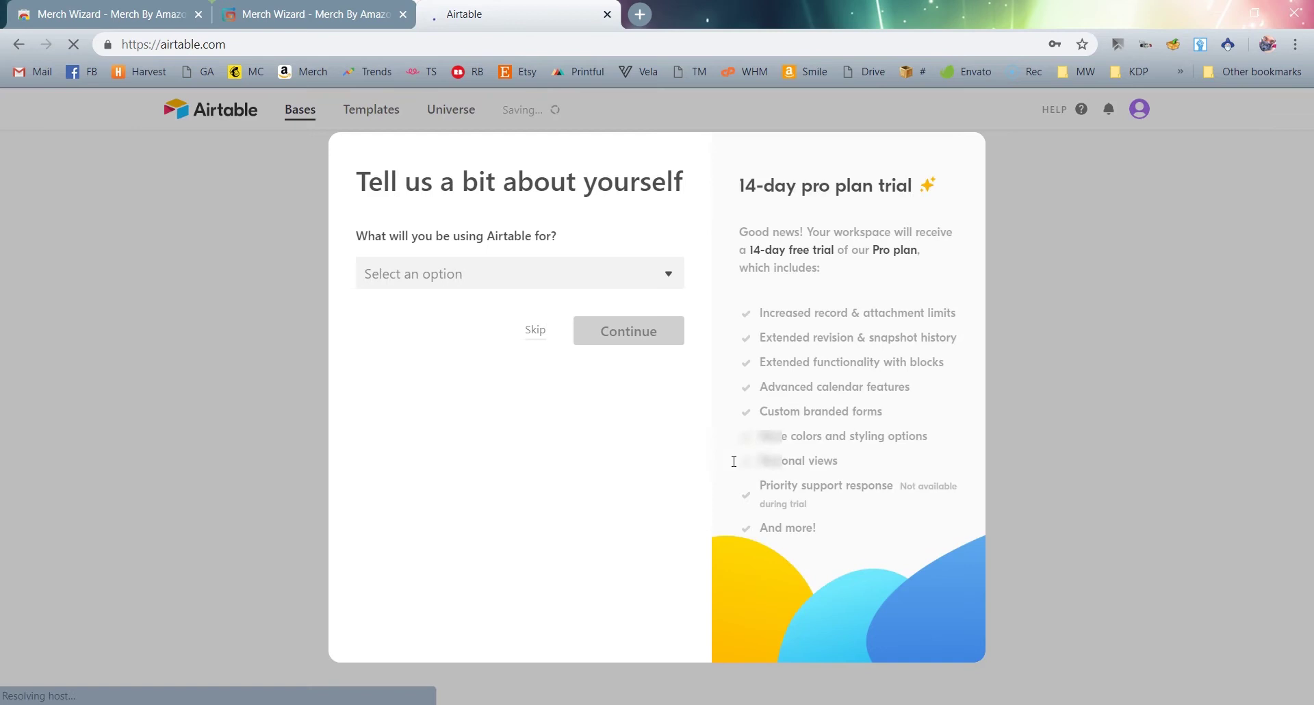
# Step: Skip the intended-use and workspace setup questions to reach My First Workspace
pyautogui.click(536, 329)
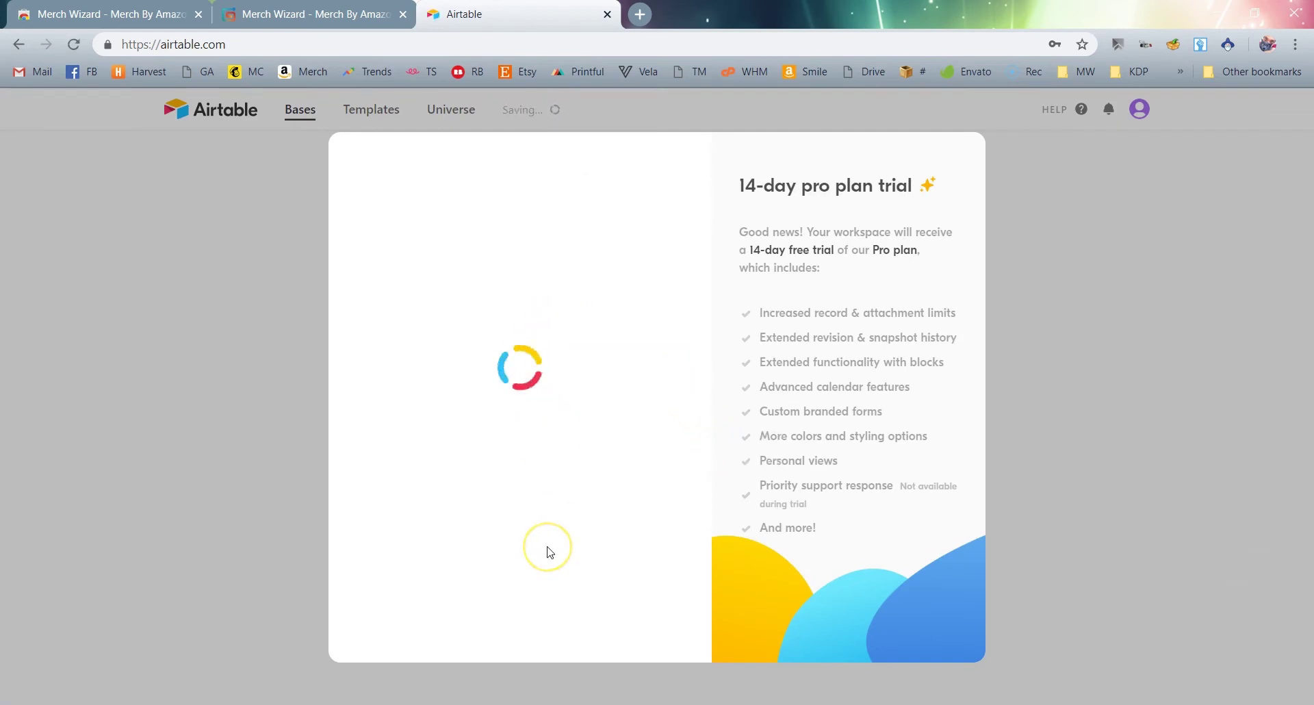
pyautogui.click(472, 622)
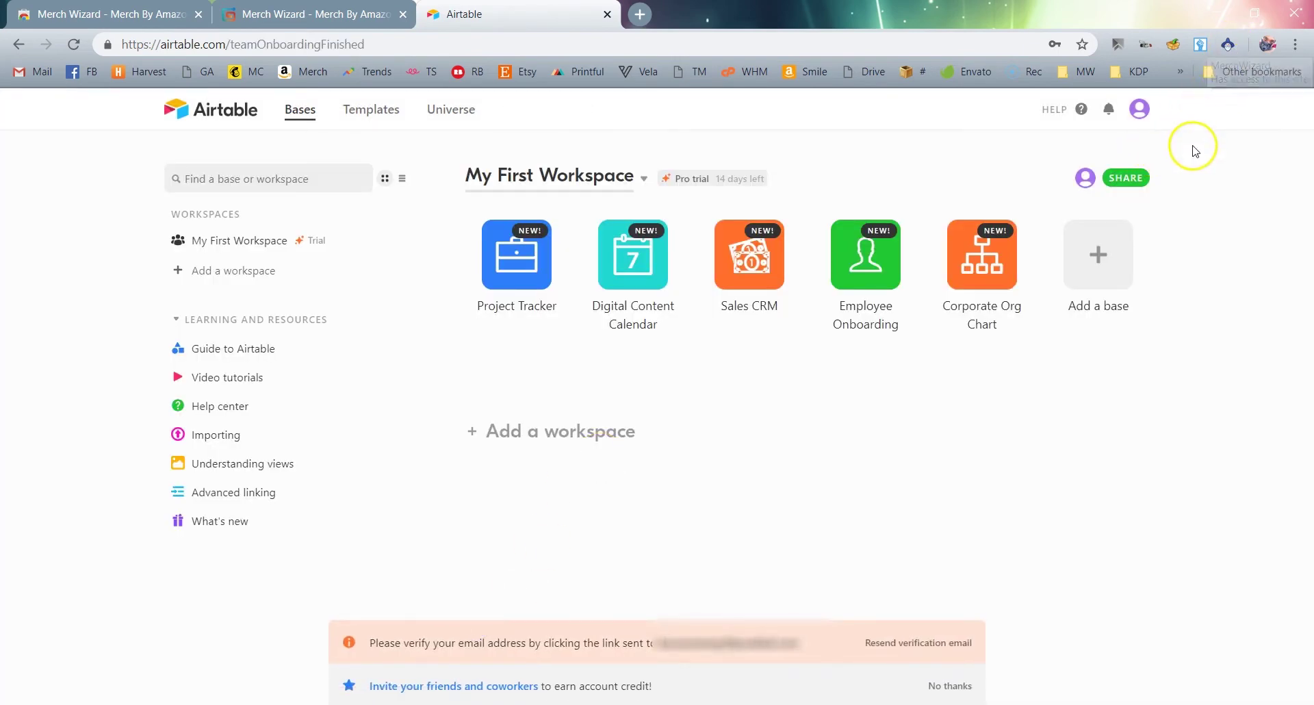
# Step: Open the Account overview from the profile menu and scroll to the API section
pyautogui.click(1140, 113)
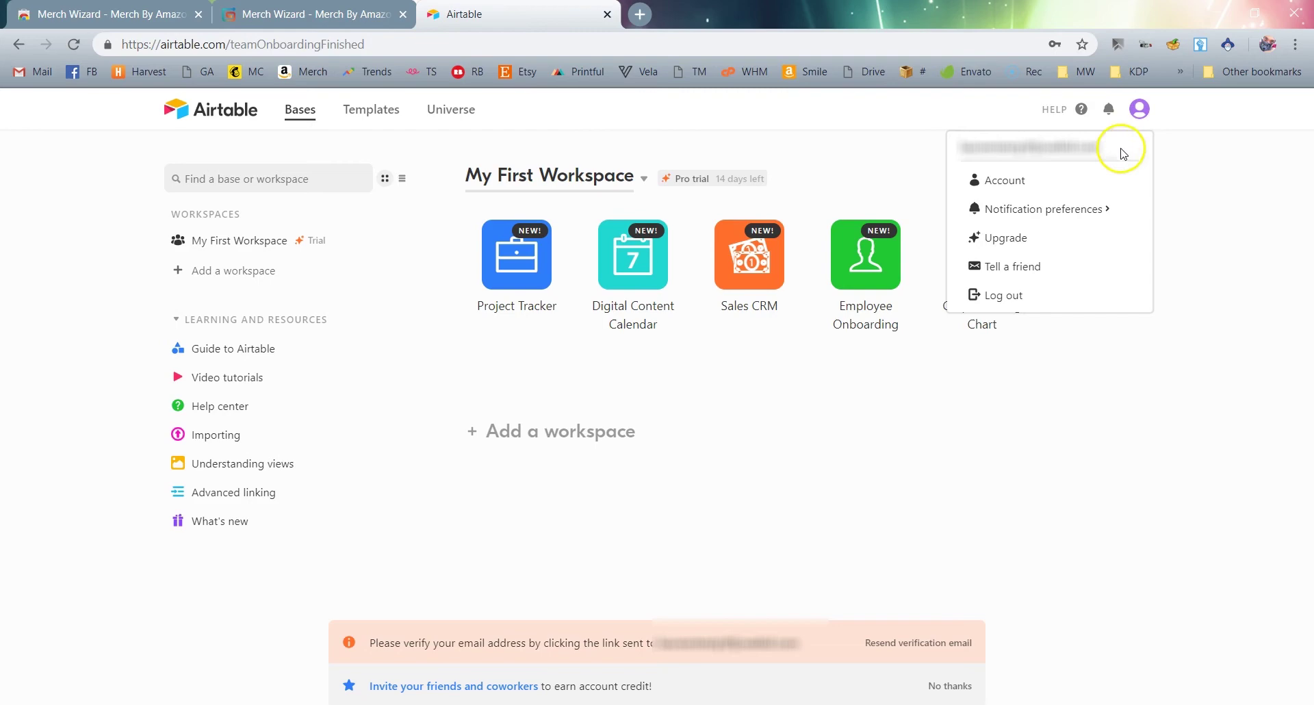
pyautogui.click(1066, 183)
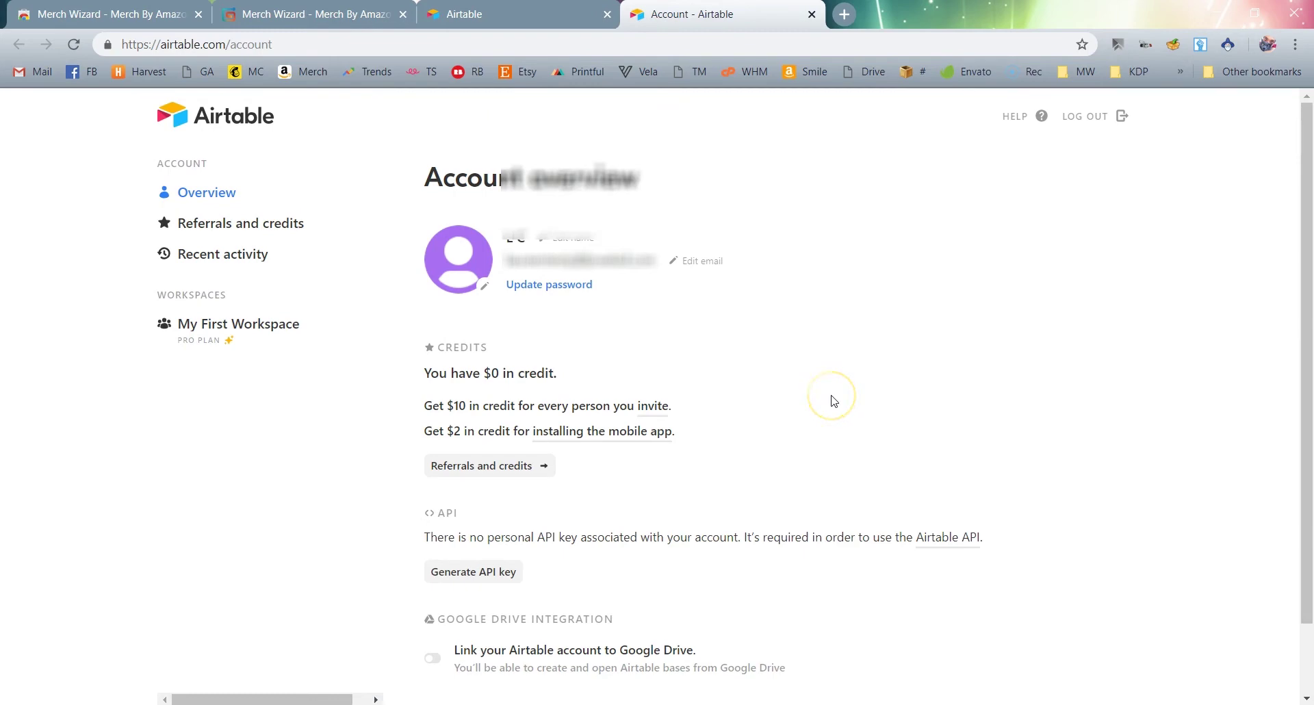
pyautogui.scroll(-2, 787, 414)
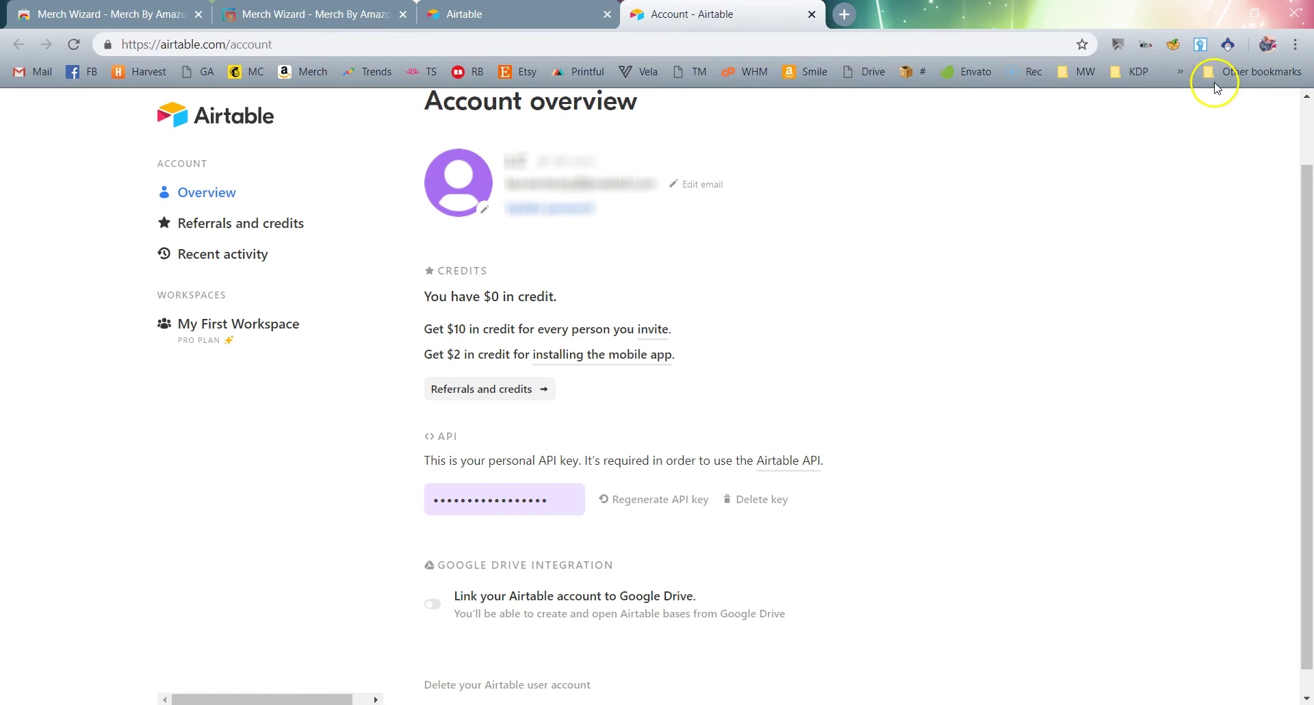
# Step: Open the Merch Wizard popup and scroll down to step 4, the Starter Base link
pyautogui.click(1227, 46)
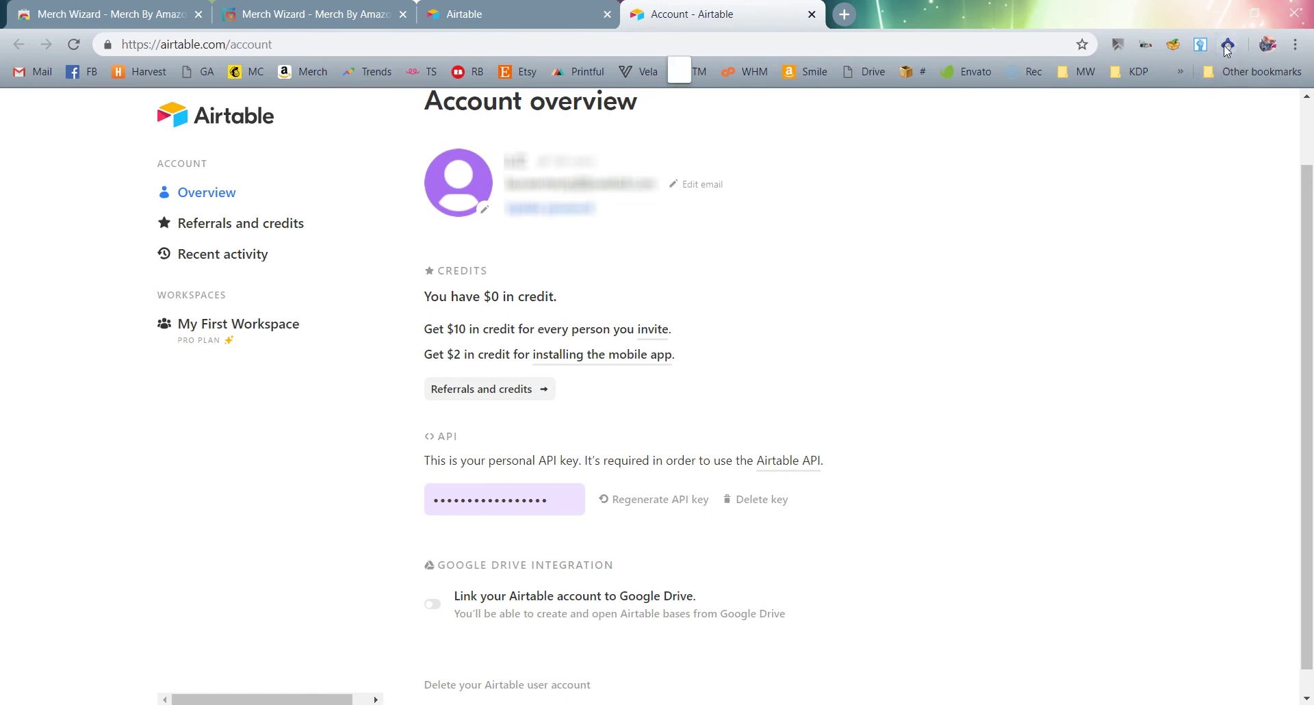
pyautogui.scroll(-10, 983, 266)
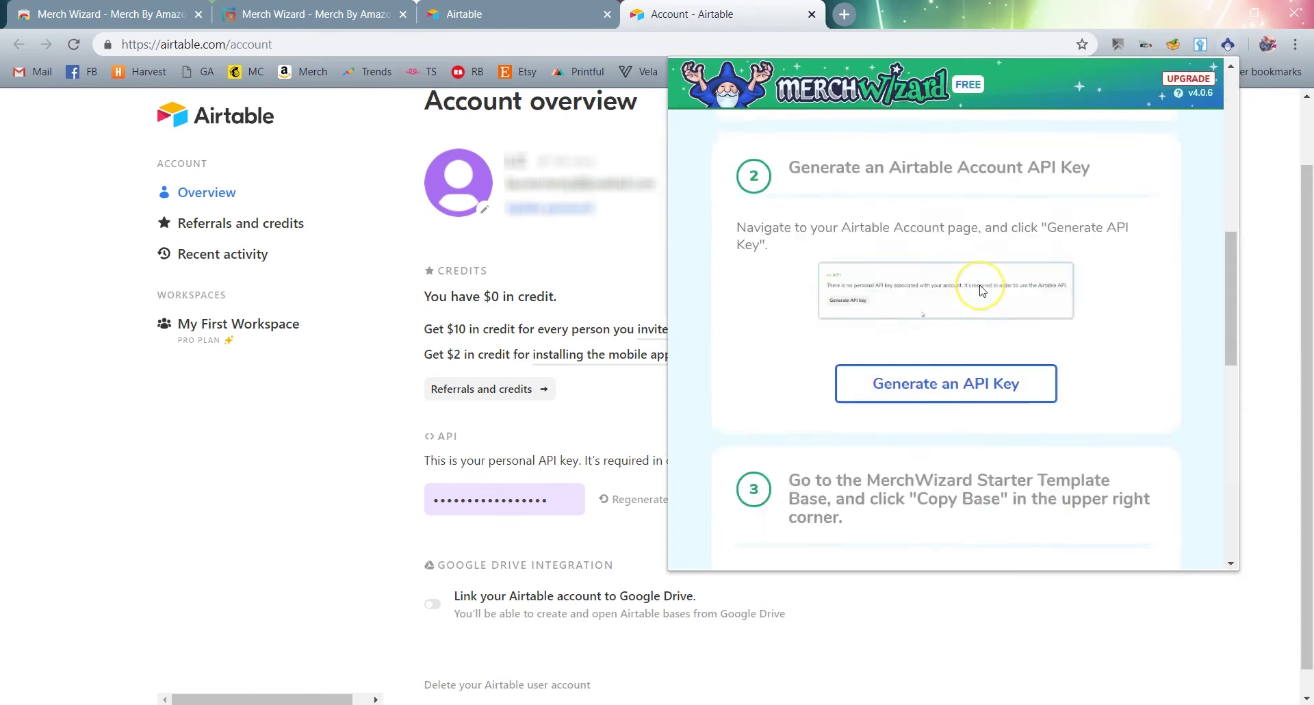
pyautogui.scroll(-2, 983, 291)
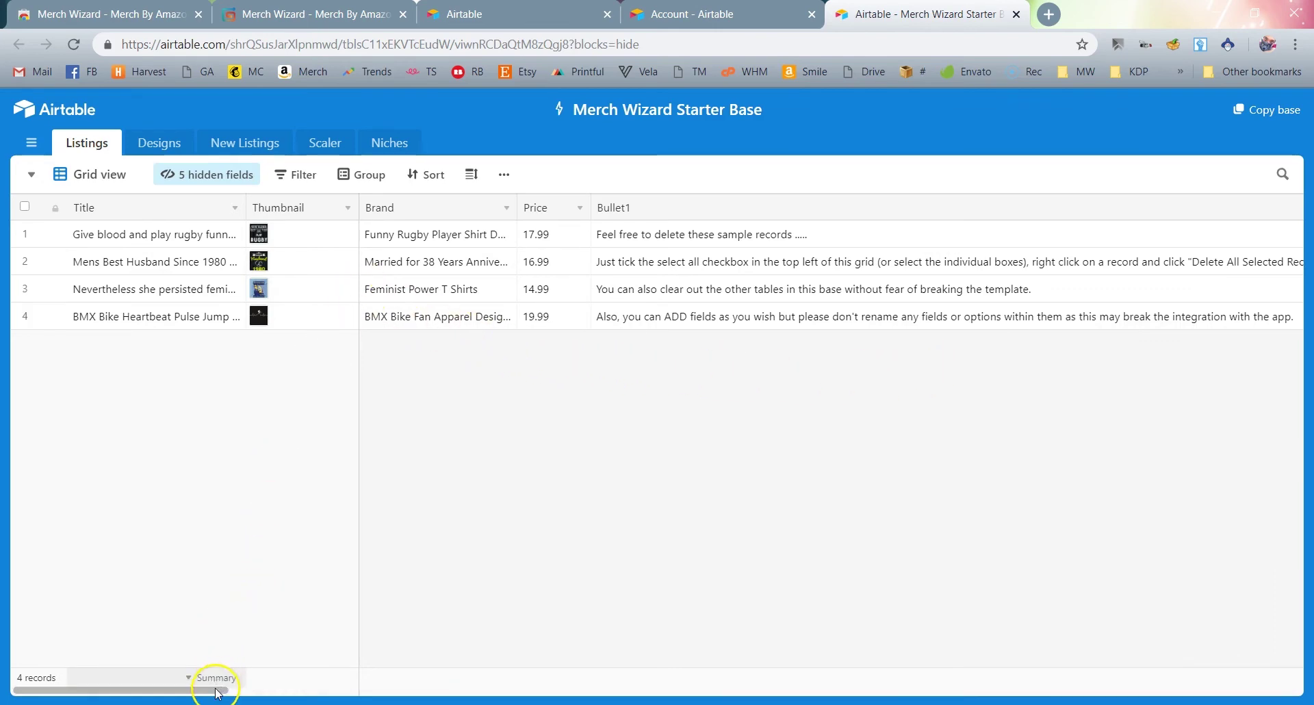
# Step: Review the starter base's columns, then copy the base into My First Workspace
pyautogui.moveTo(216, 691); pyautogui.dragTo(391, 690)
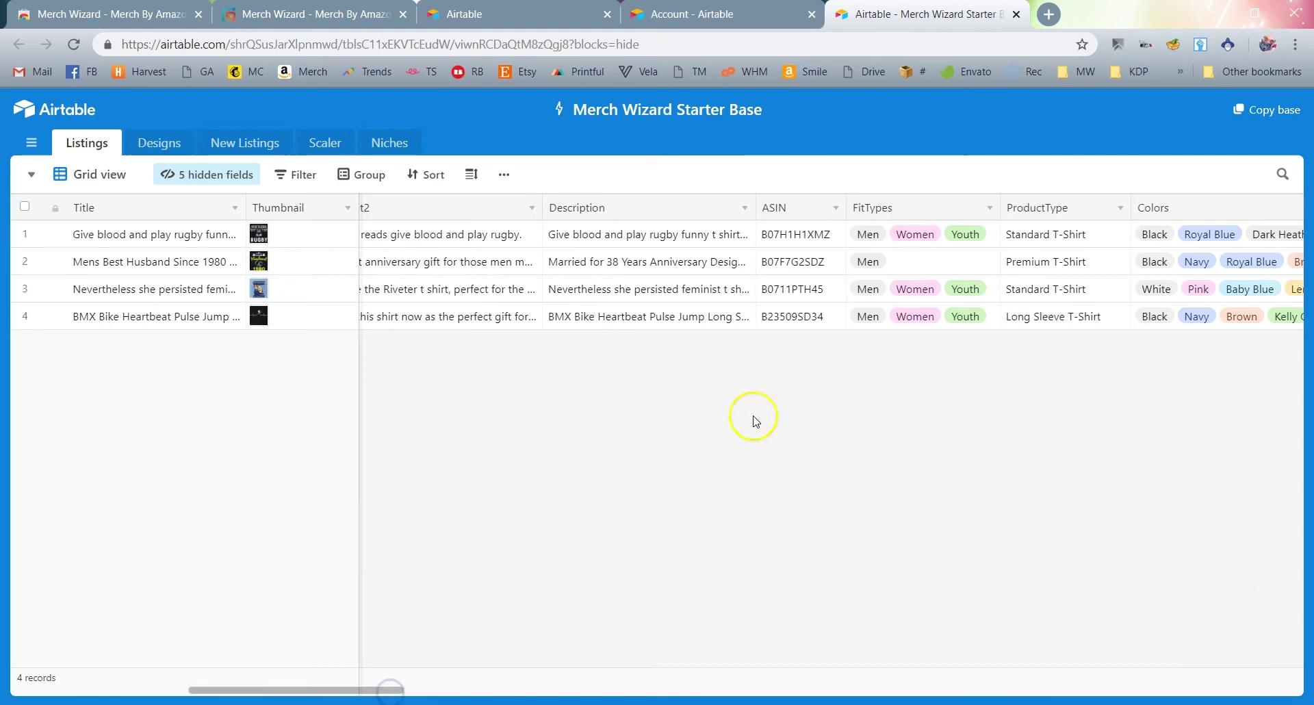
pyautogui.click(1267, 115)
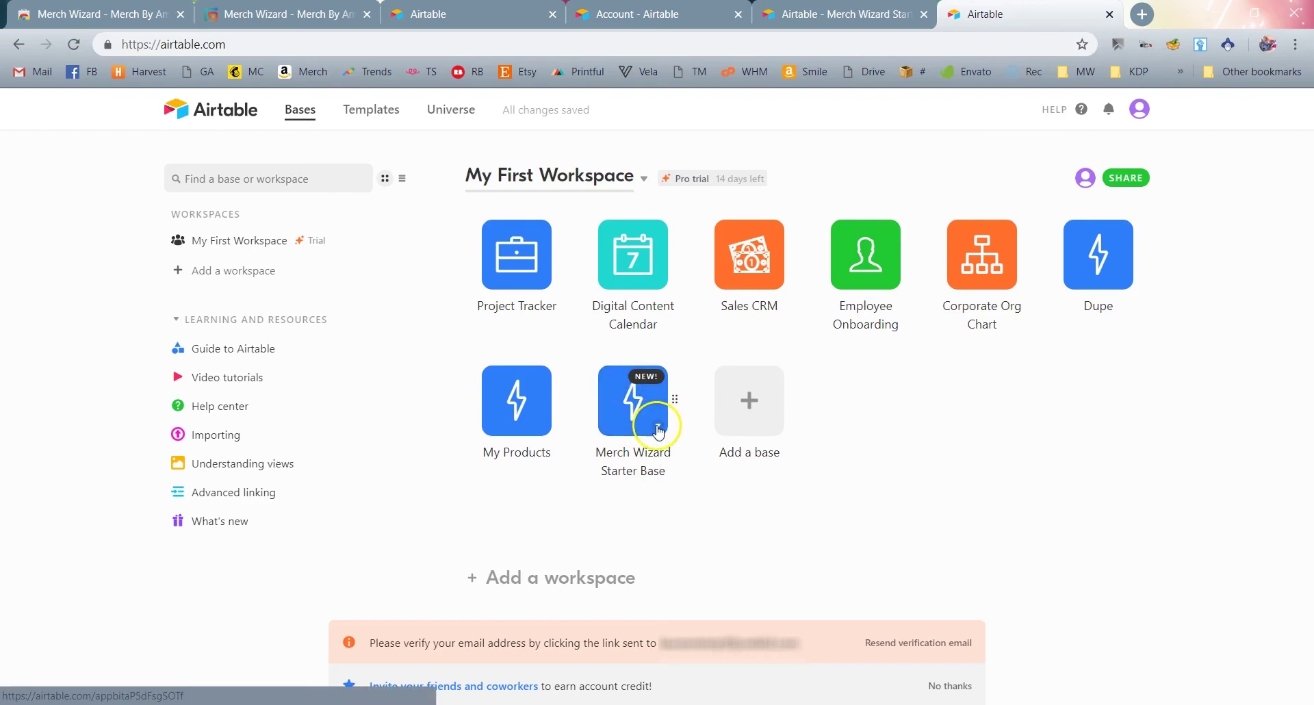
# Step: Change the copied base's name to 'My Merch Products'
pyautogui.click(658, 425)
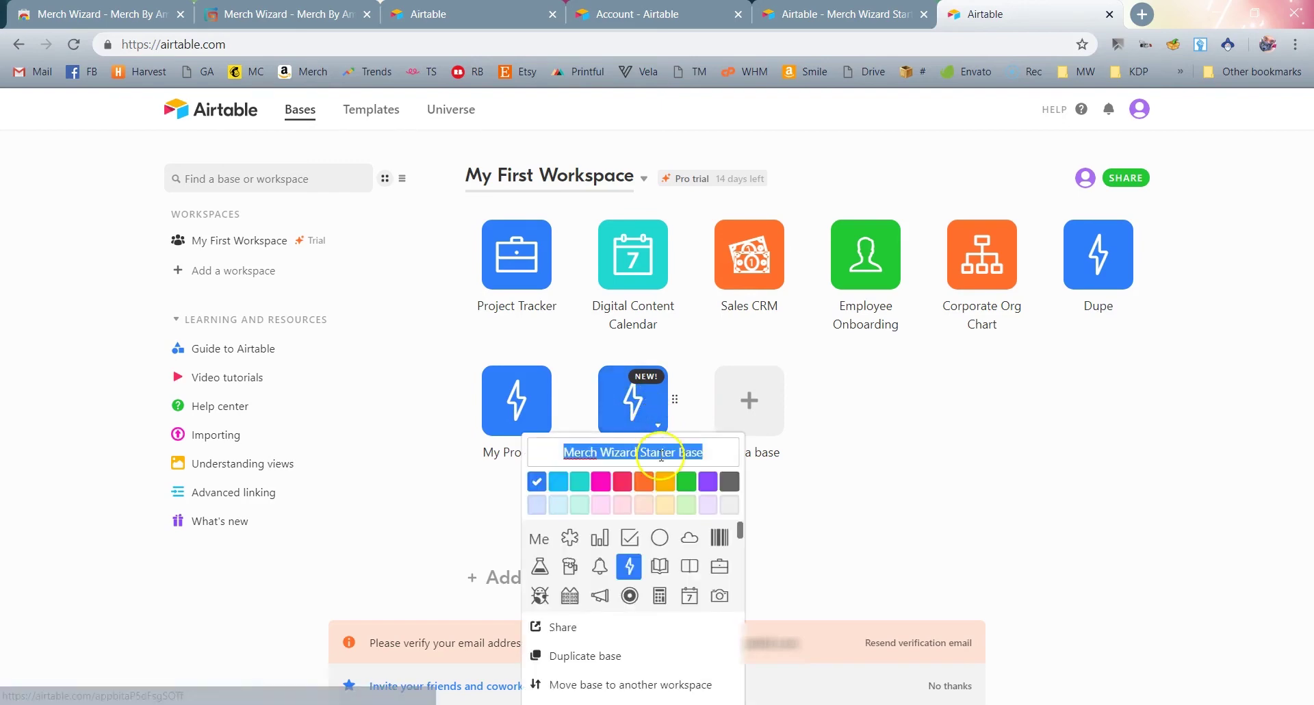
pyautogui.write('My Mer')
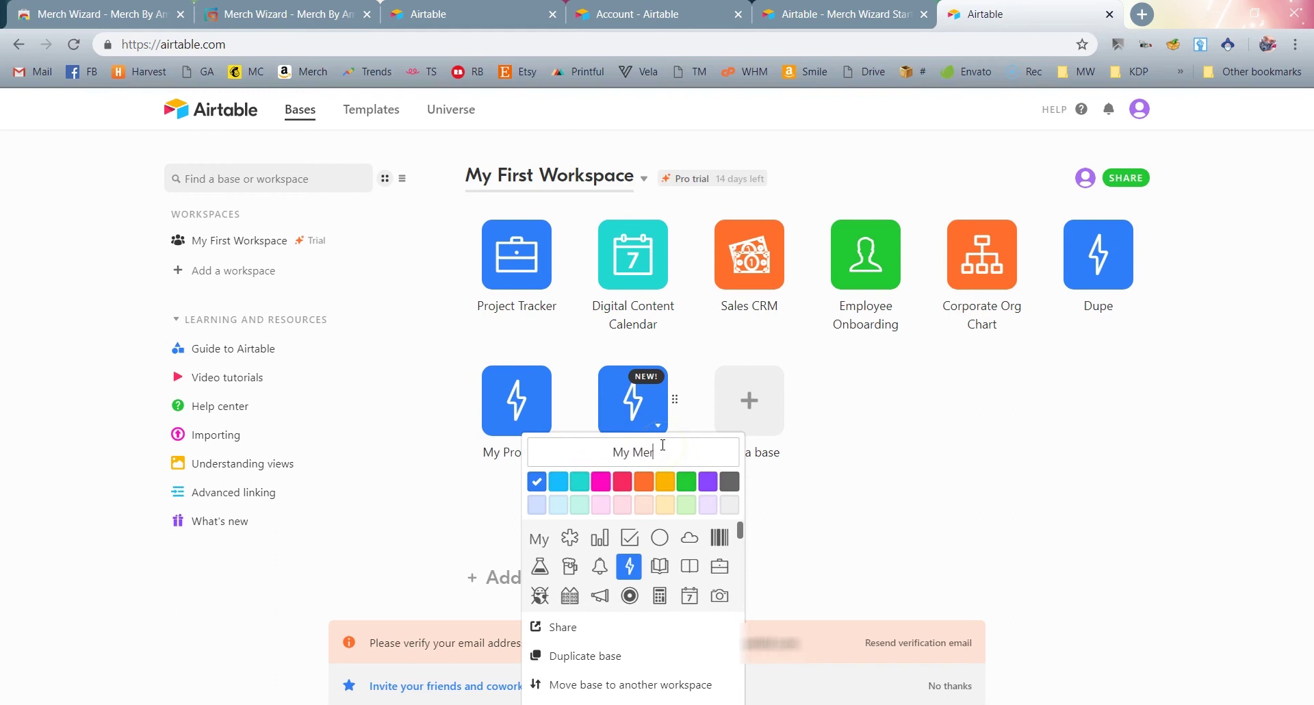
pyautogui.write('ch Products')
pyautogui.press('Return')
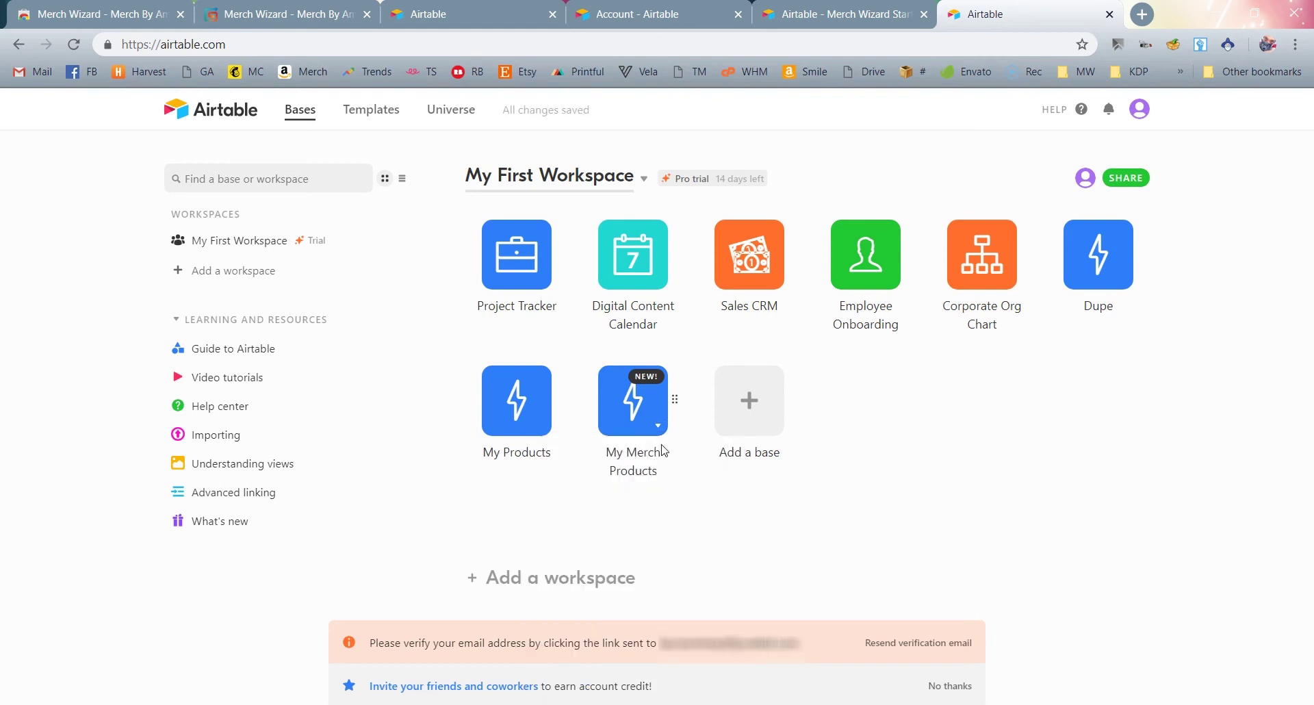
pyautogui.click(650, 439)
pyautogui.click(532, 471)
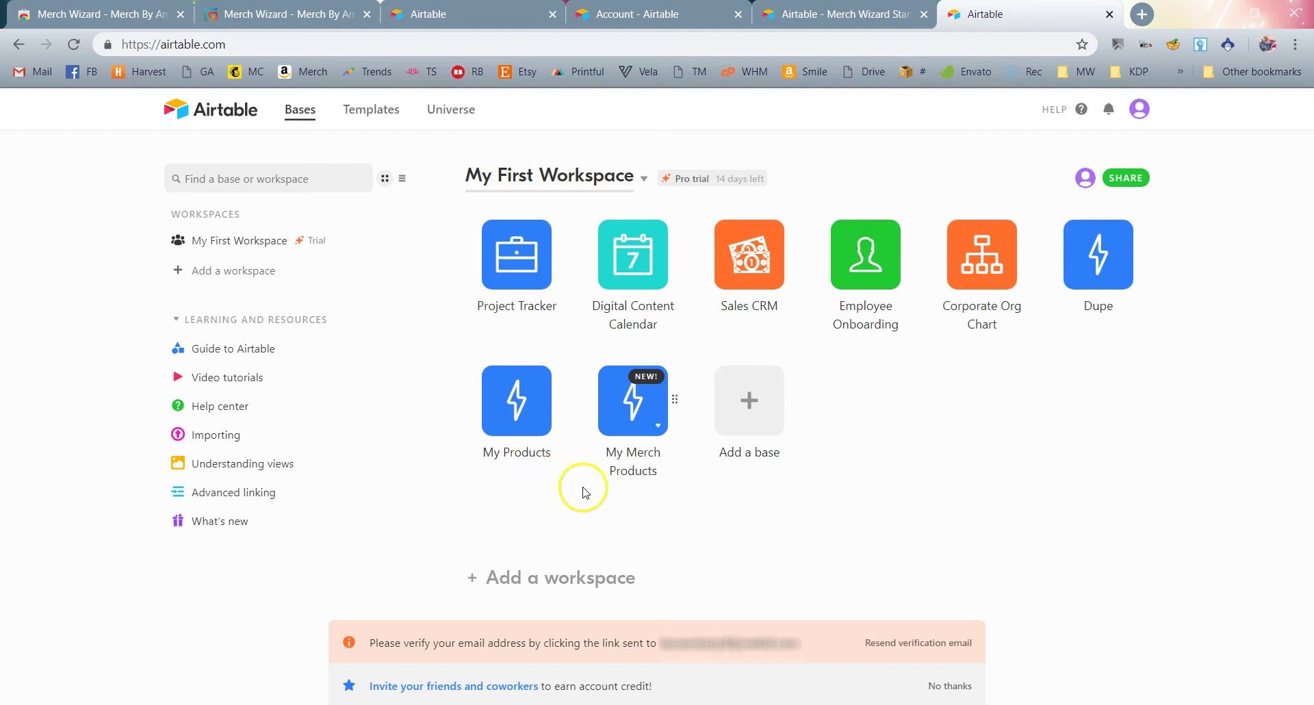
# Step: Open the My Merch Products base with its four listings and show the Help menu
pyautogui.click(630, 415)
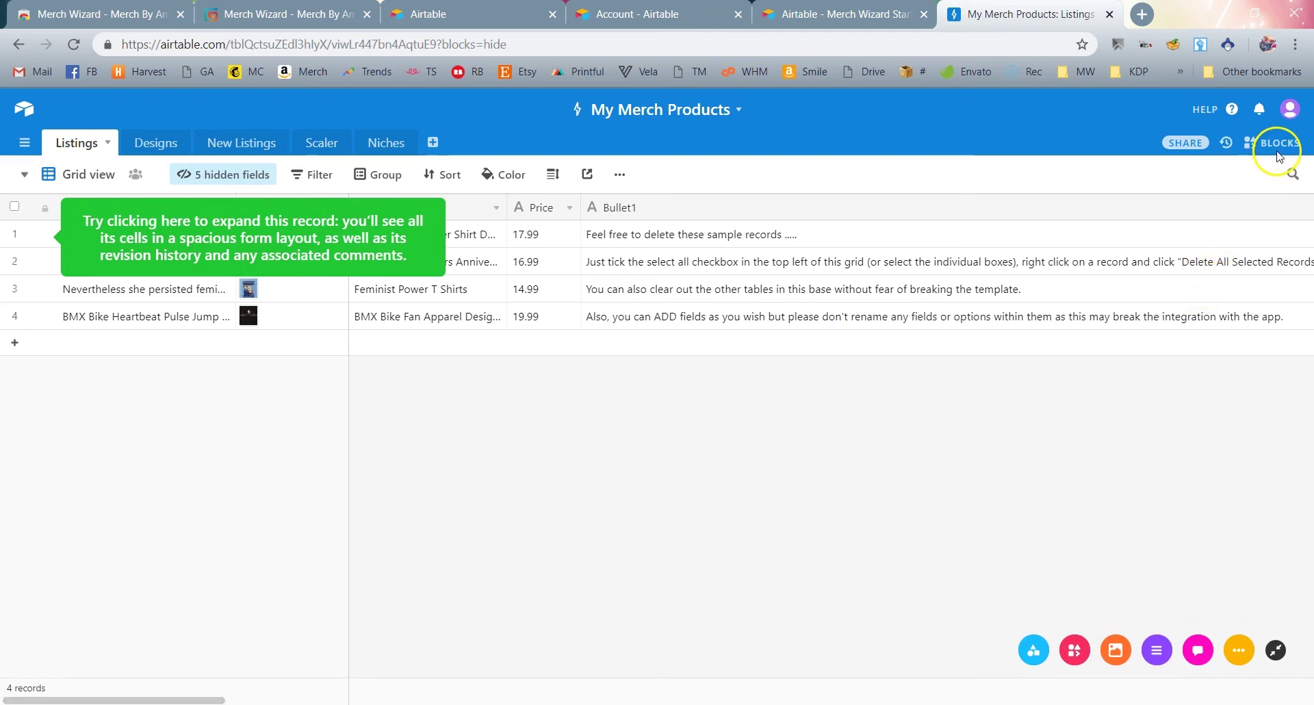
pyautogui.click(1209, 113)
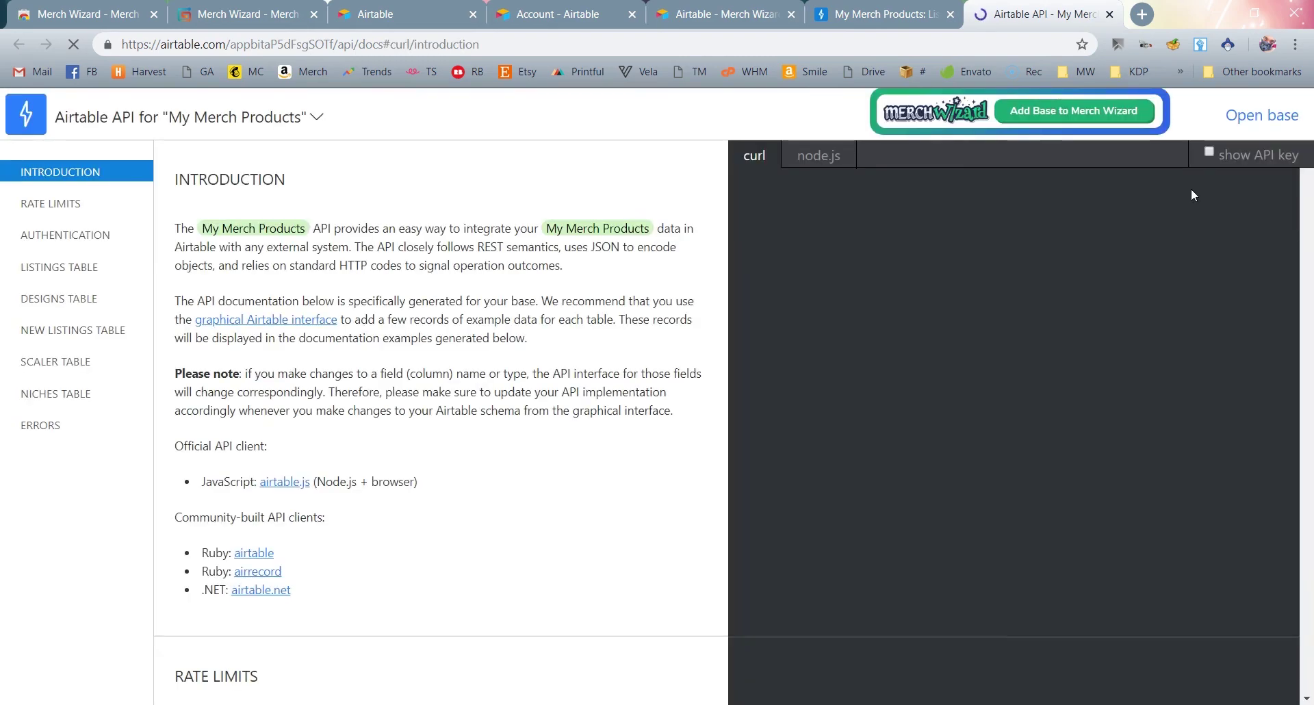
# Step: Use the API documentation banner's 'Add Base to Merch Wizard' to connect My Merch Products
pyautogui.click(1102, 114)
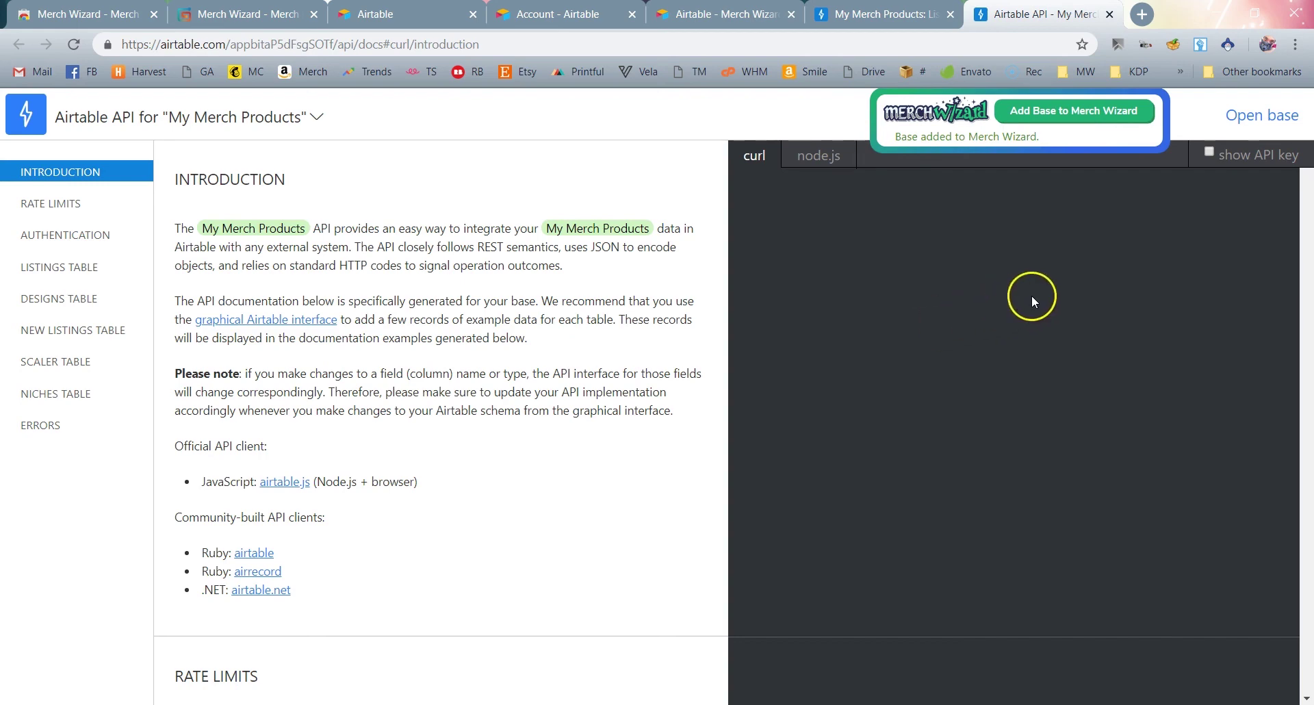
# Step: In Merch Wizard, clear filters, search the four listings and show BMX Bike Heartbeat Pulse details
pyautogui.click(1227, 45)
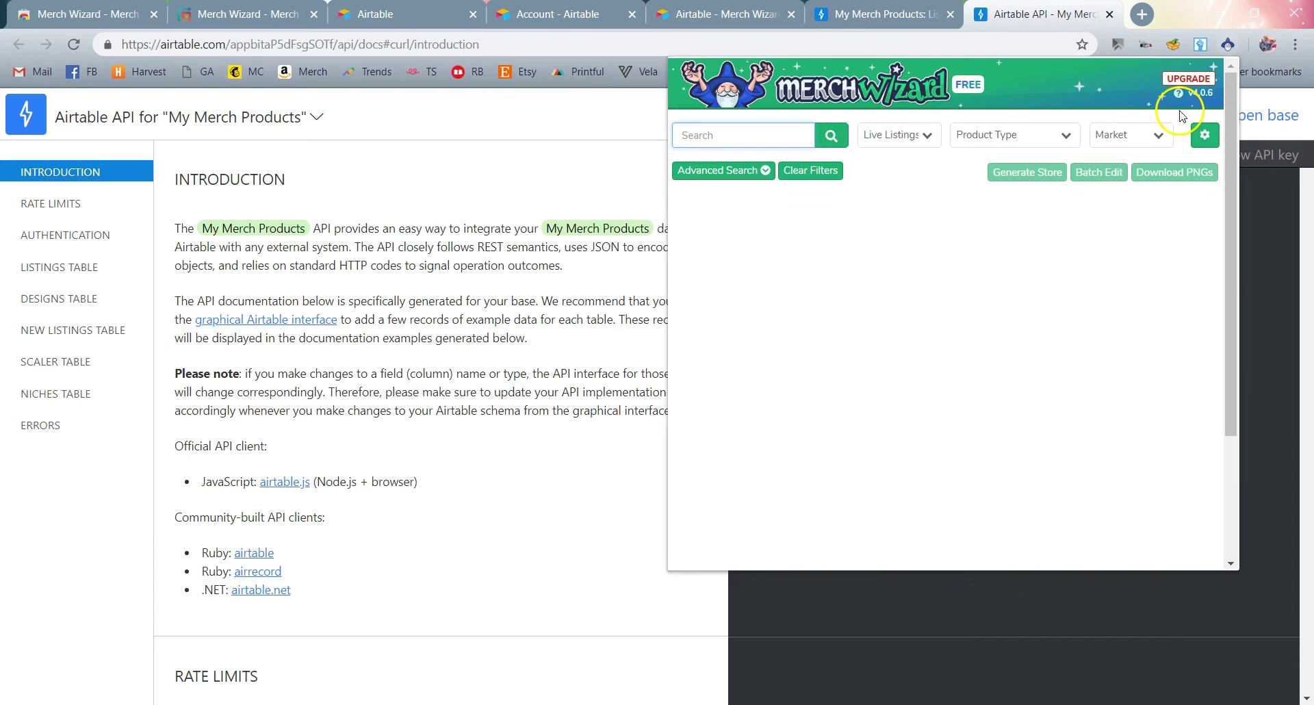
pyautogui.click(824, 171)
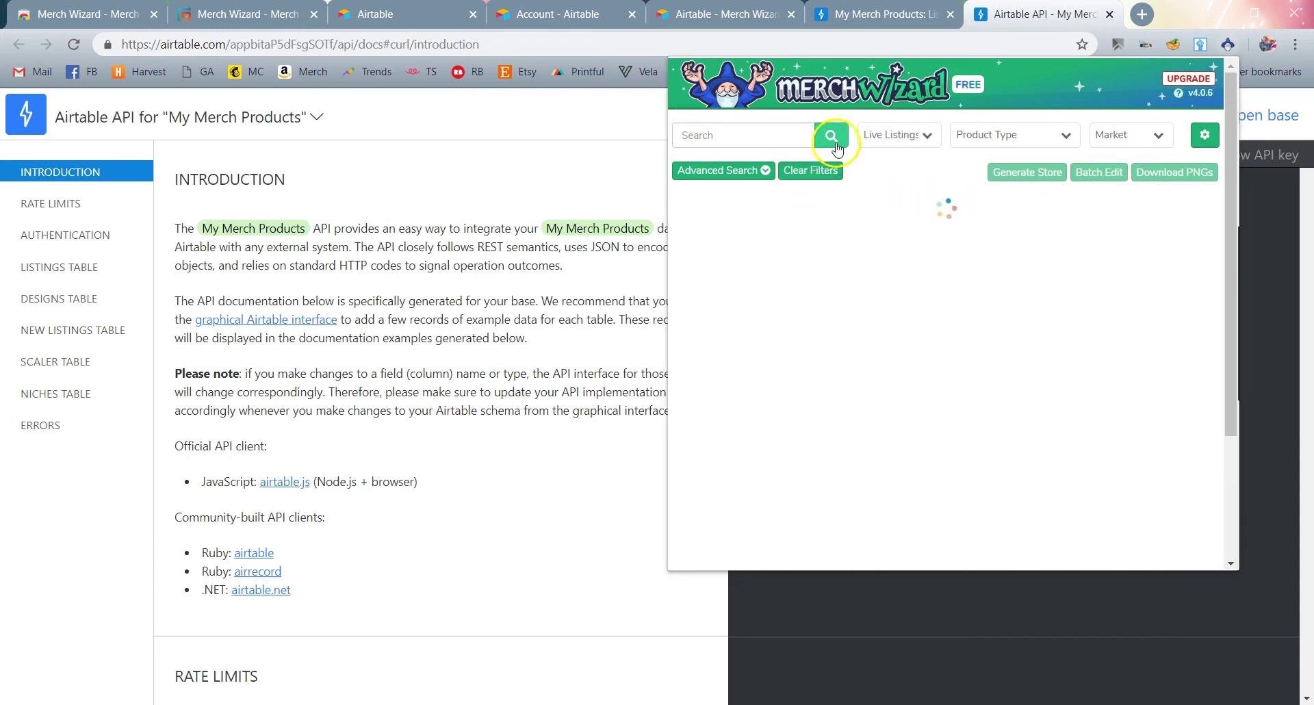
pyautogui.click(833, 139)
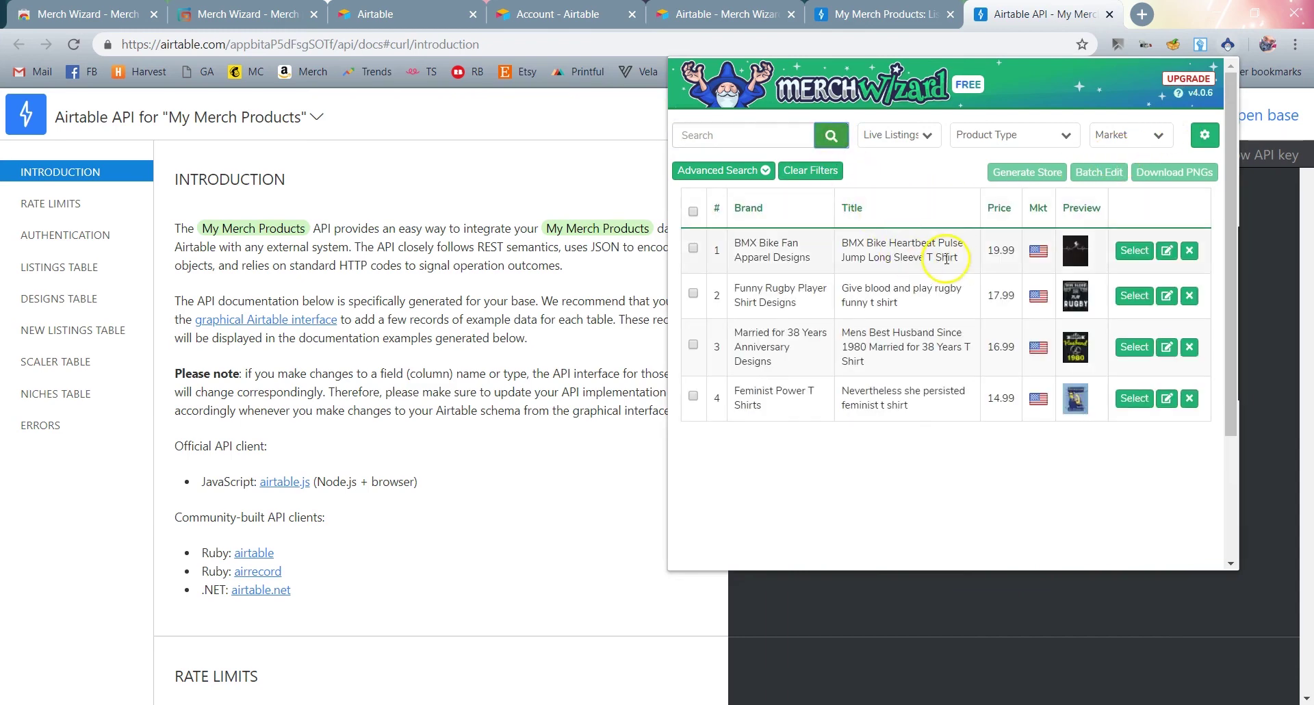
pyautogui.click(1134, 253)
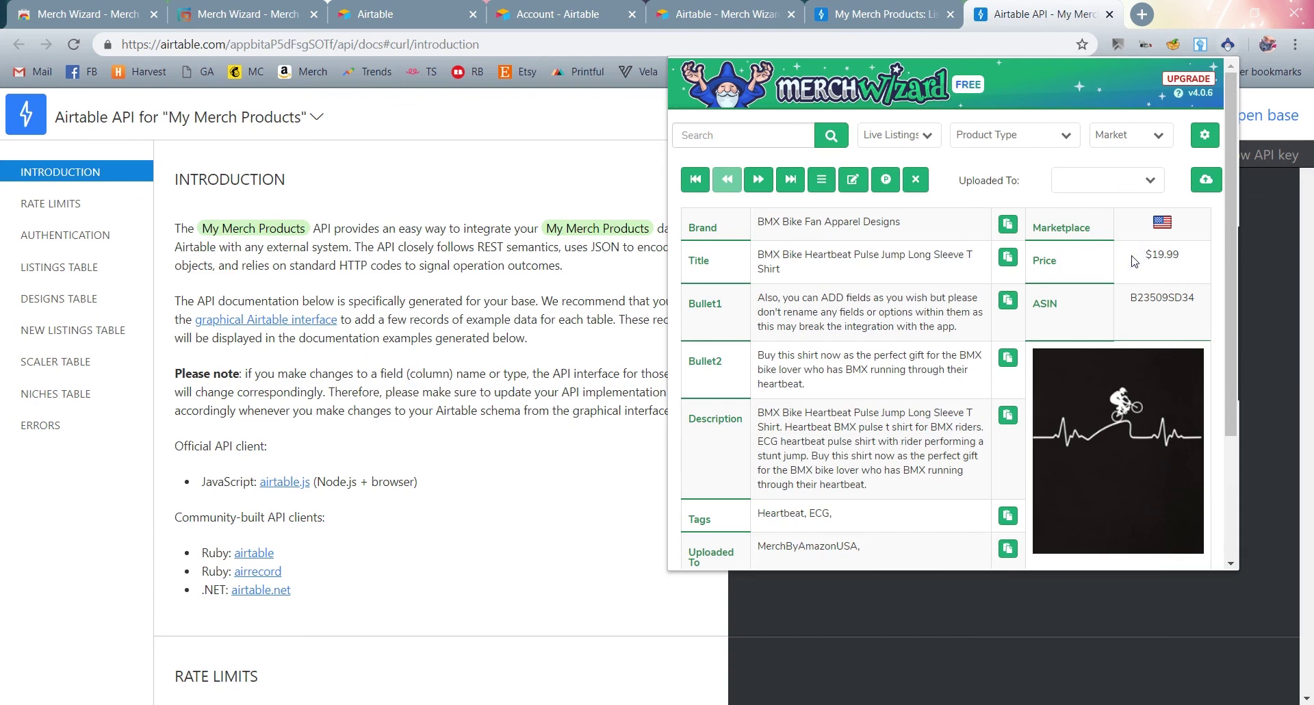